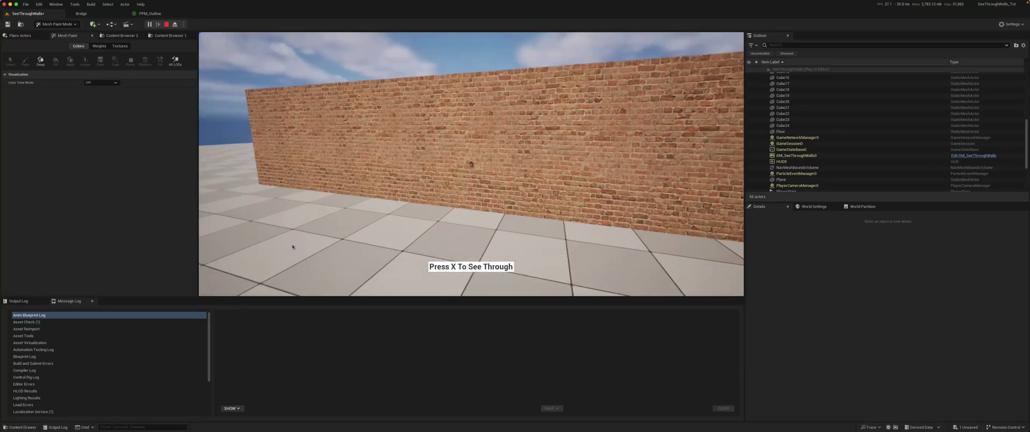
- Playtest the see-through window on the brick wall, approaching it and moving sideways to view the room behind
{"action": "key", "text": "w"}
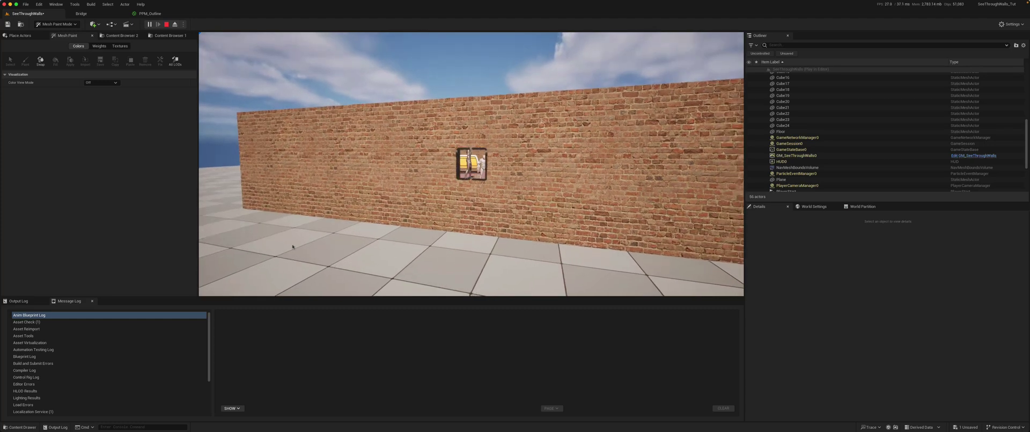
{"action": "key", "text": "w"}
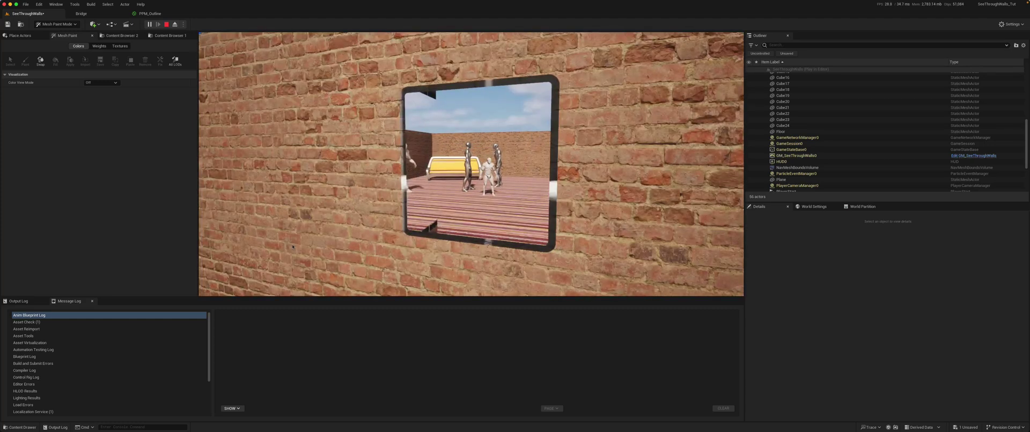
{"action": "key", "text": "s"}
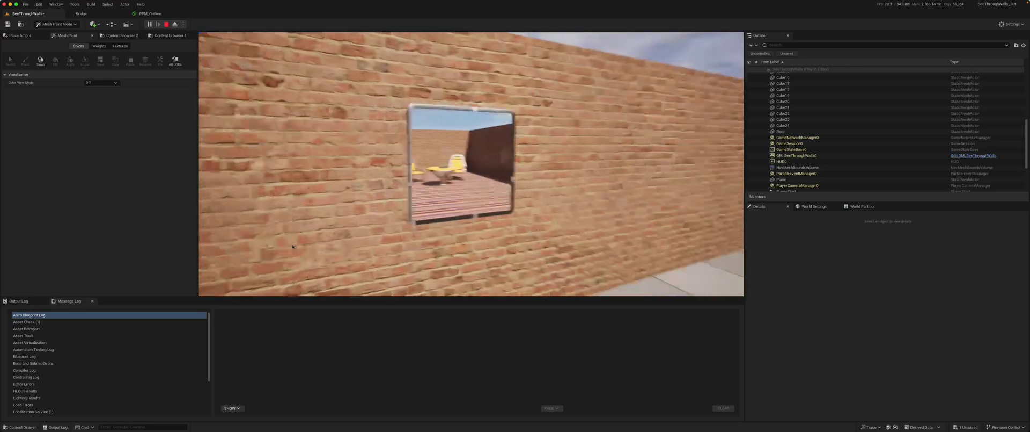
{"action": "key", "text": "a"}
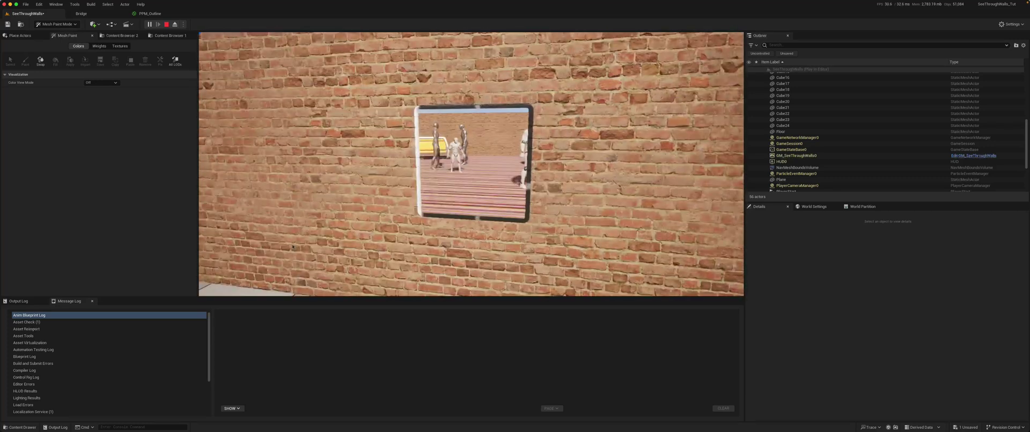
{"action": "key", "text": "a"}
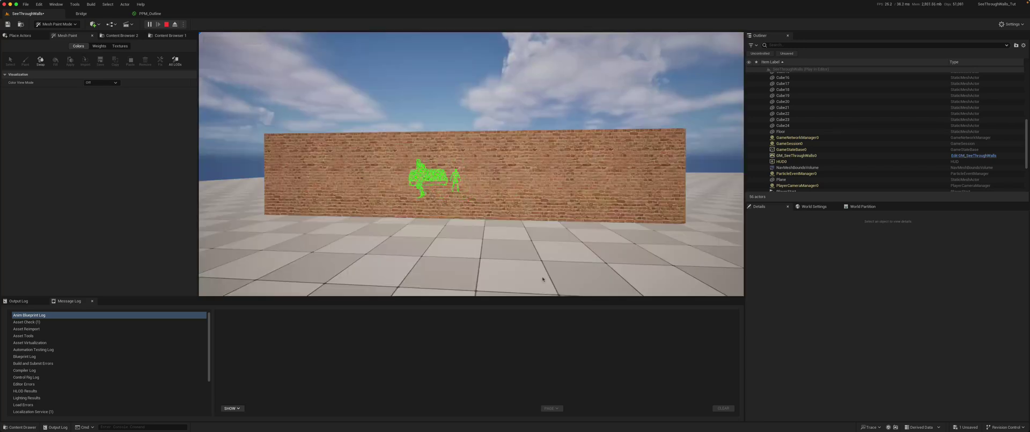
- Playtest the green highlight together with the see-through window from the front brick wall
{"action": "key", "text": "w"}
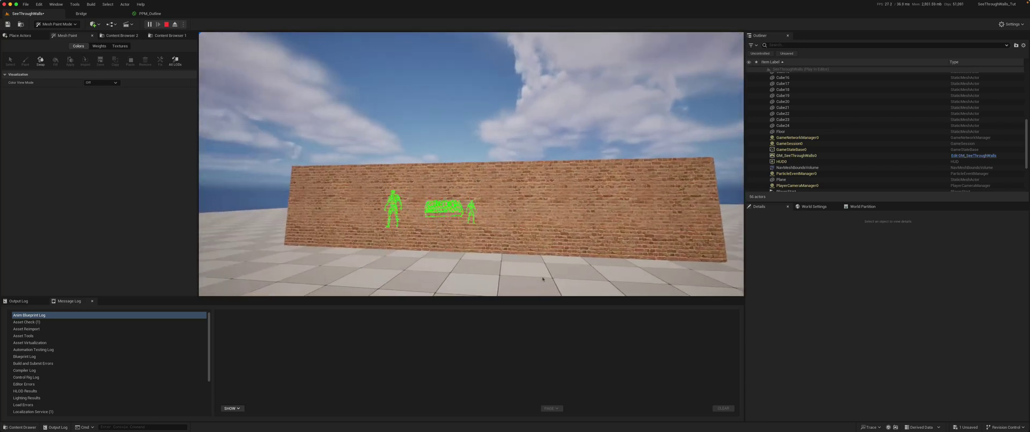
{"action": "key", "text": "a"}
{"action": "key", "text": "w"}
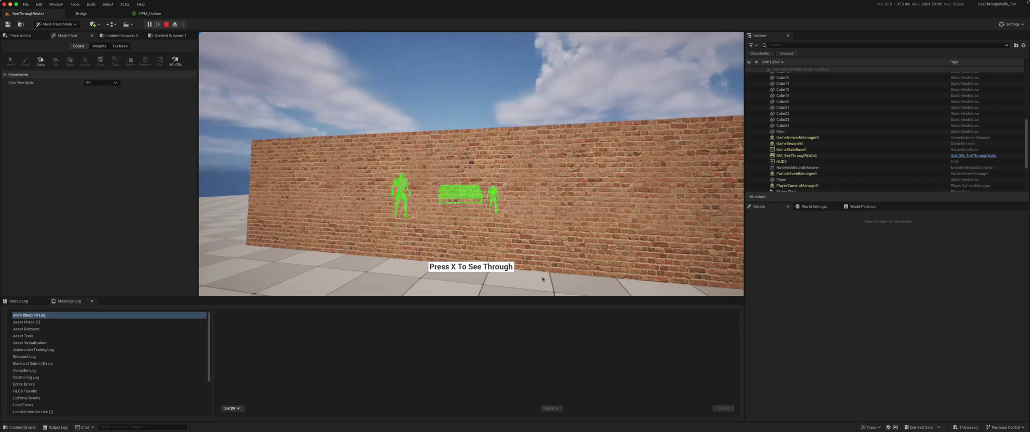
{"action": "key", "text": "x"}
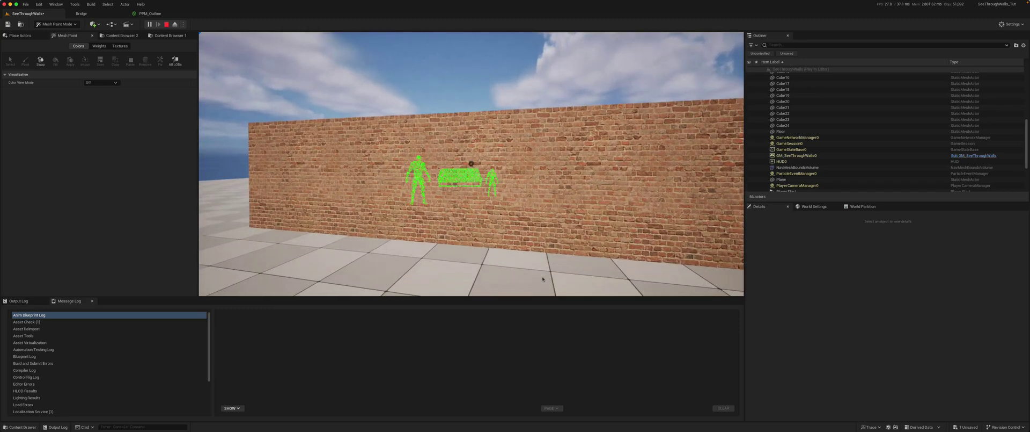
{"action": "key", "text": "w"}
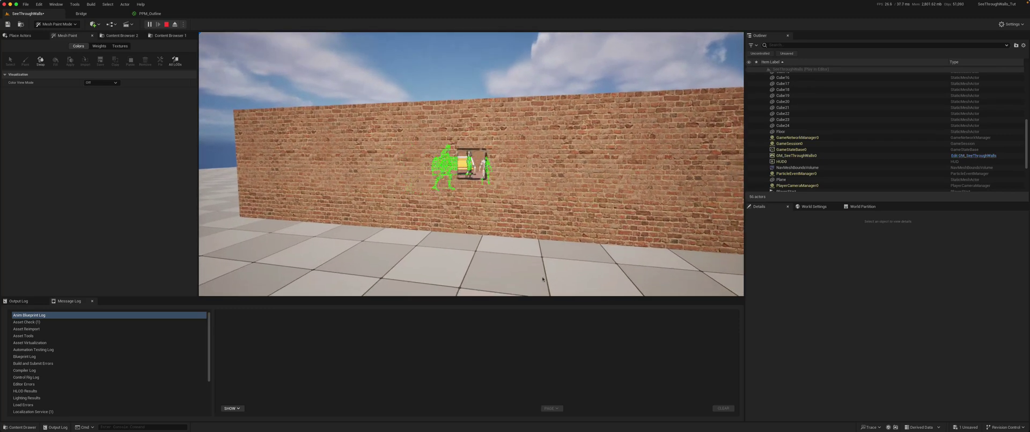
{"action": "key", "text": "s"}
{"action": "key", "text": "a"}
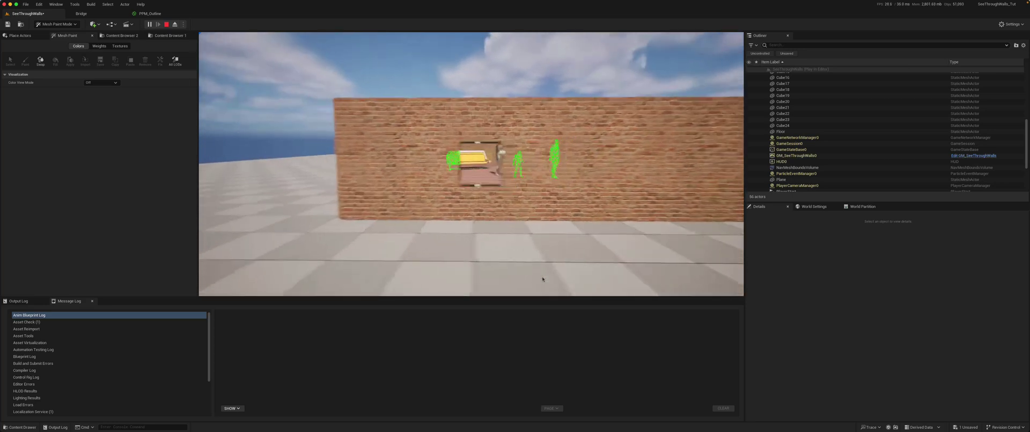
{"action": "key", "text": "a"}
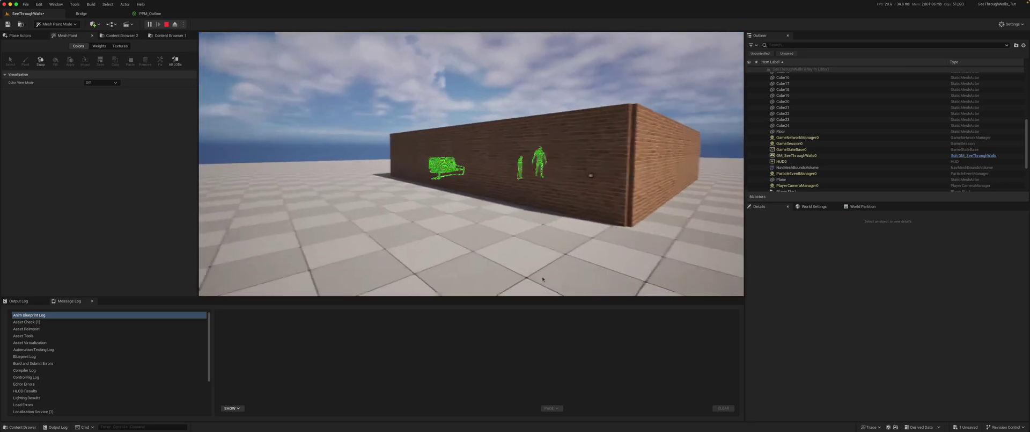
- Examine the highlighted couch and characters through the shaded brick wall with the see-through window, moving along it and backing away
{"action": "key", "text": "w"}
{"action": "key", "text": "a"}
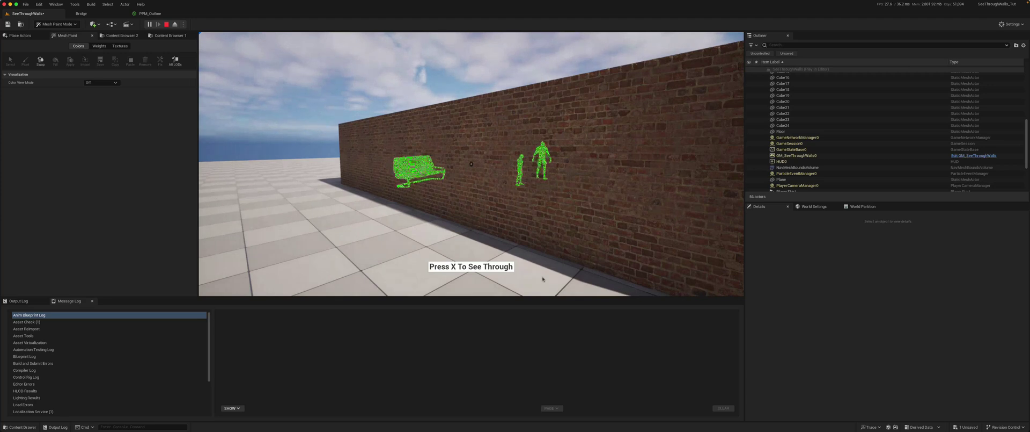
{"action": "key", "text": "d"}
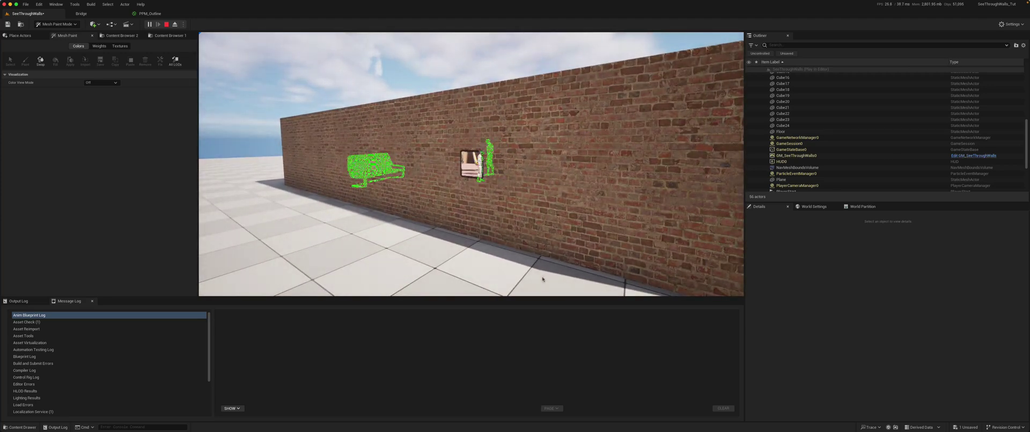
{"action": "key", "text": "d"}
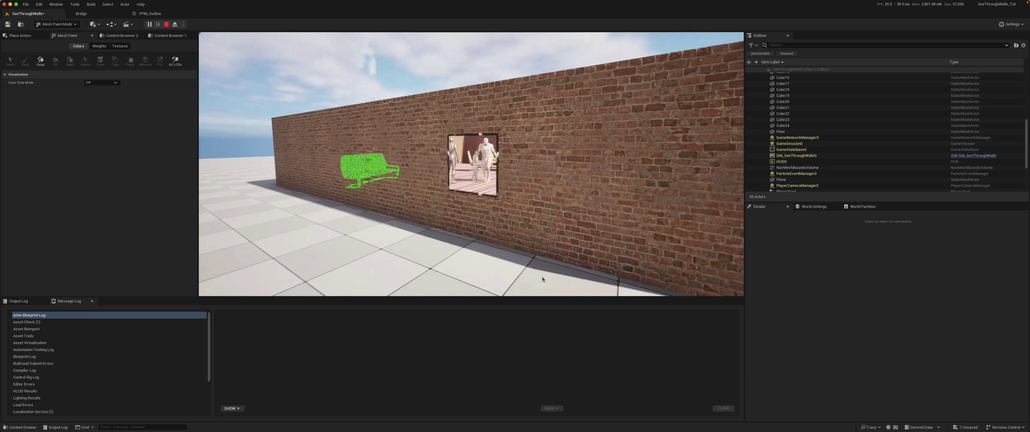
{"action": "key", "text": "s"}
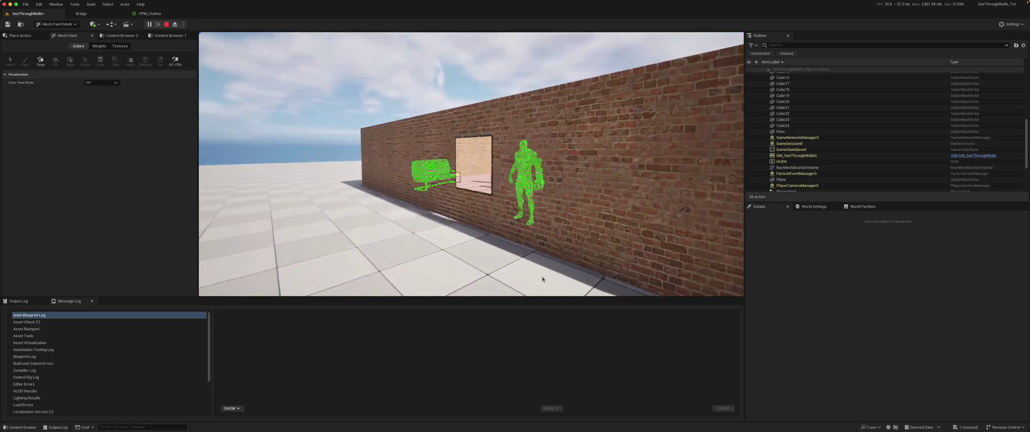
{"action": "key", "text": "d"}
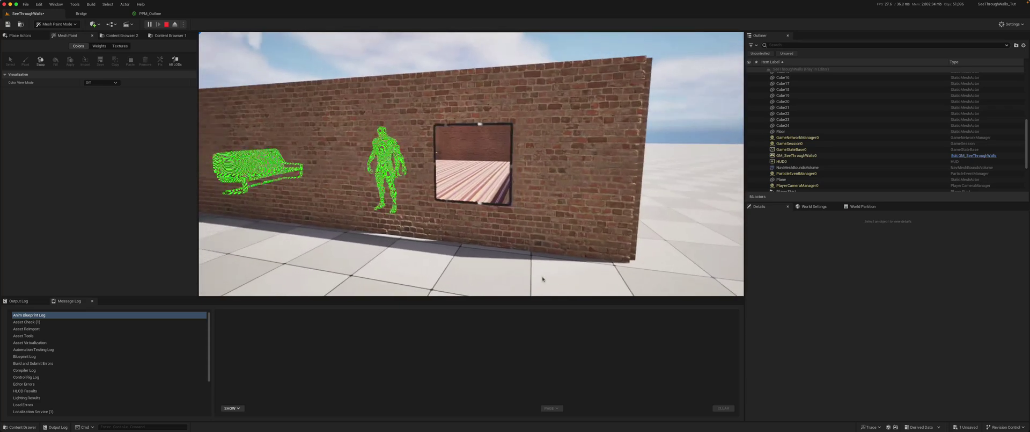
{"action": "key", "text": "a"}
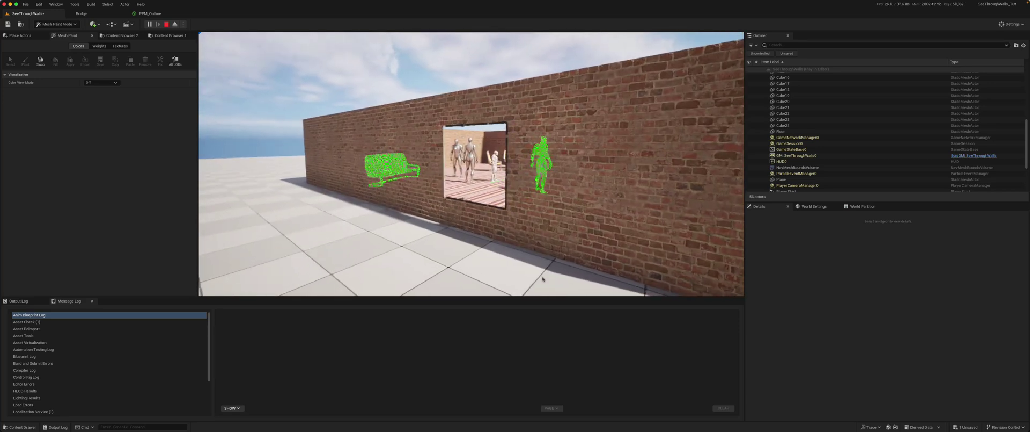
{"action": "key", "text": "d"}
{"action": "key", "text": "s"}
{"action": "key", "text": "s"}
{"action": "key", "text": "d"}
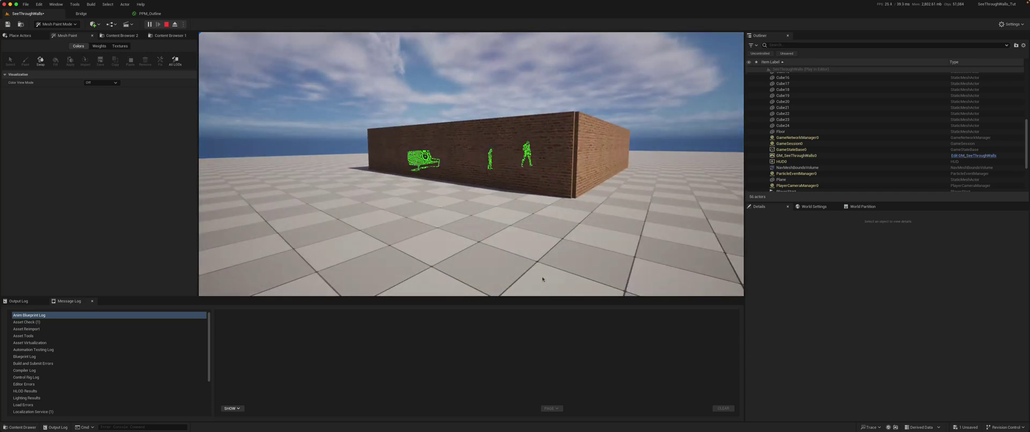
{"action": "key", "text": "d"}
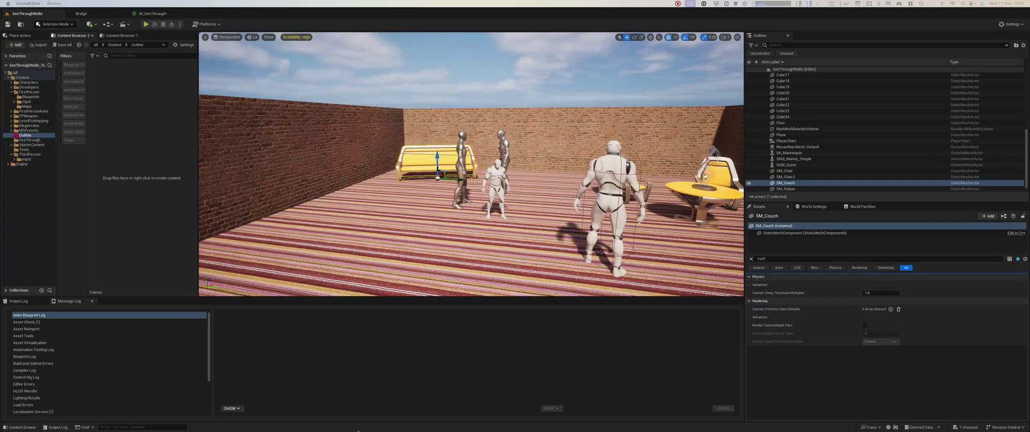
- Create a new material named PPM_Highlight in the Outline folder
{"action": "left_click", "coordinate": [385, 160]}
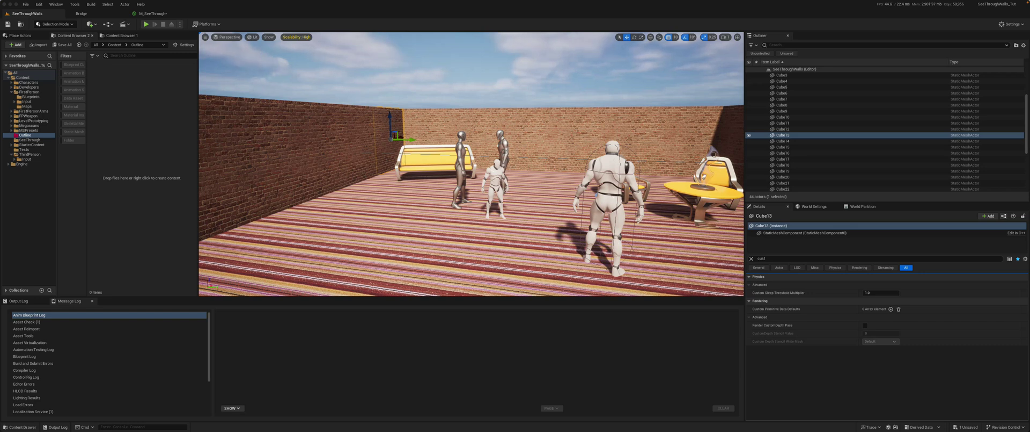
{"action": "right_click_drag", "start_coordinate": [472, 164], "coordinate": [473, 216]}
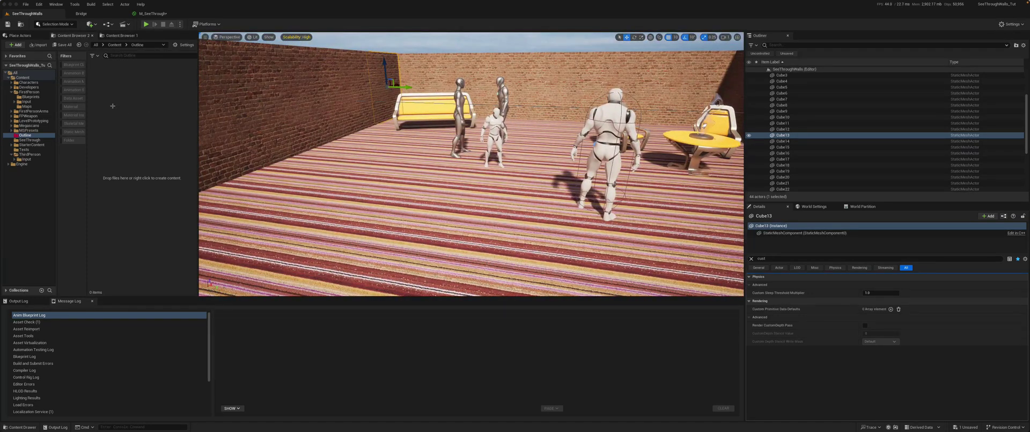
{"action": "right_click", "coordinate": [108, 82]}
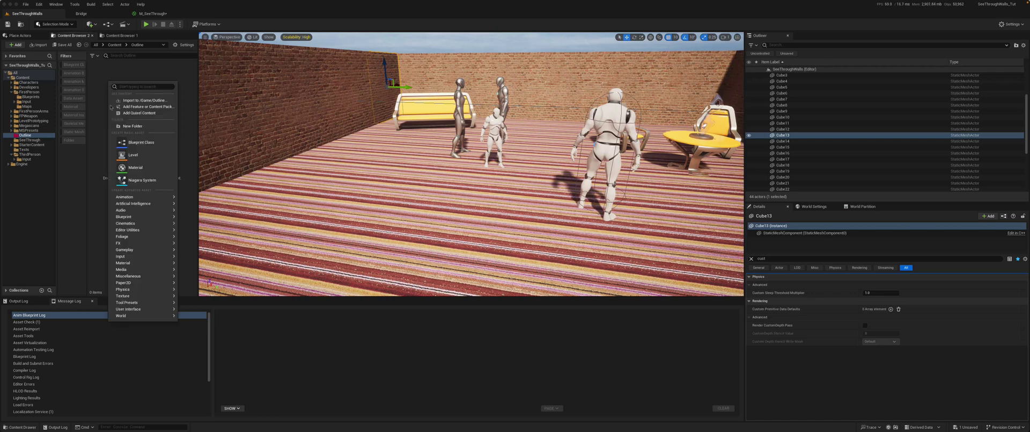
{"action": "left_click", "coordinate": [119, 167]}
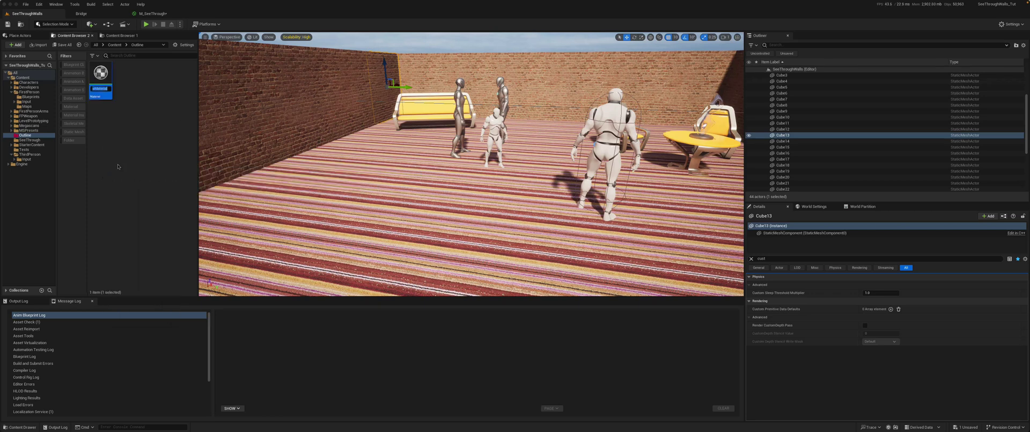
{"action": "type", "text": "MPM"}
{"action": "type", "text": "_Highlight"}
{"action": "key", "text": "Return"}
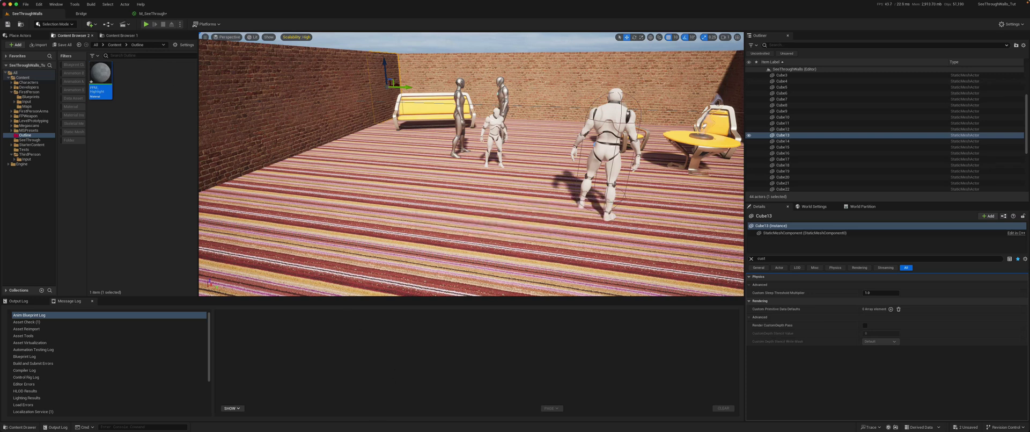
- Dock the PPM_Highlight material editor with the other open editors and close the M_SeeThrough material
{"action": "left_click_drag", "start_coordinate": [289, 429], "coordinate": [206, 15]}
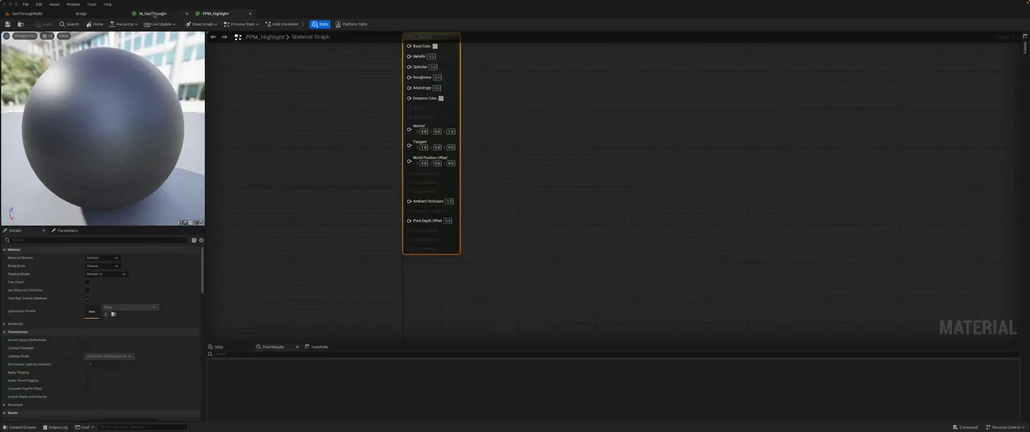
{"action": "left_click", "coordinate": [185, 13]}
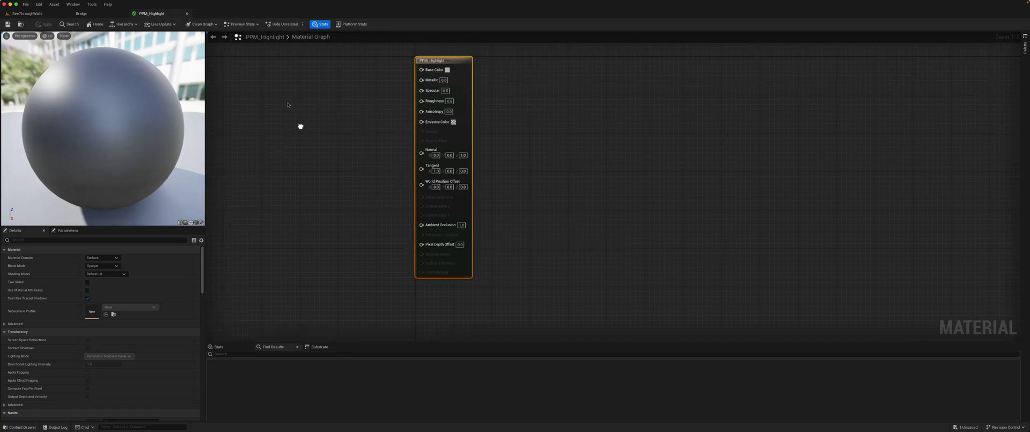
- Move the PPM_Highlight output node aside in the graph and set the material domain to Post Process
{"action": "left_click_drag", "start_coordinate": [489, 105], "coordinate": [570, 95]}
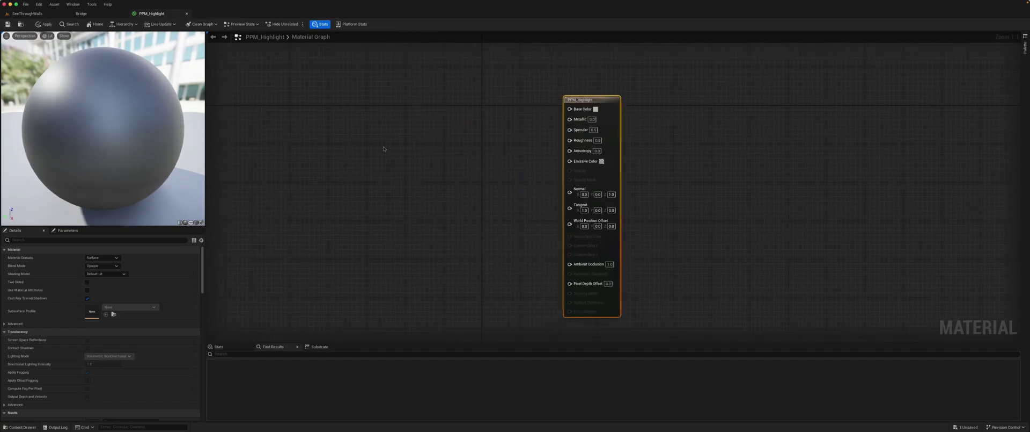
{"action": "right_click_drag", "start_coordinate": [375, 150], "coordinate": [426, 152]}
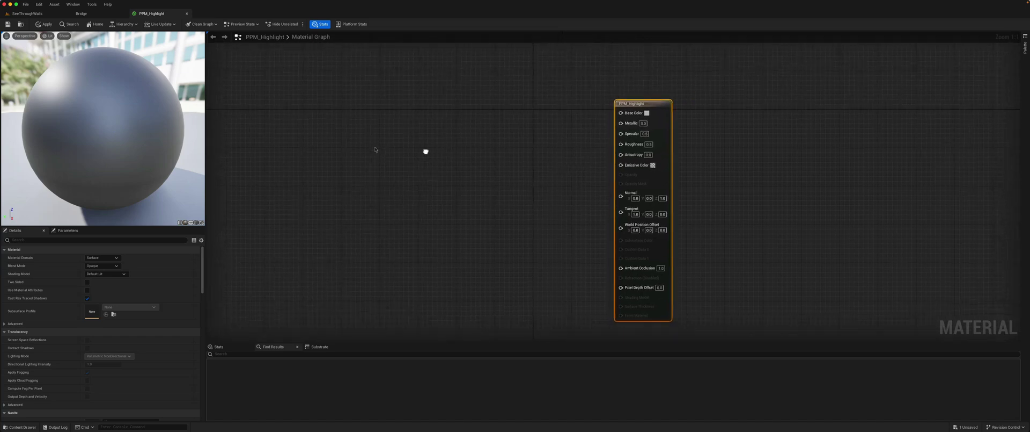
{"action": "left_click", "coordinate": [114, 260]}
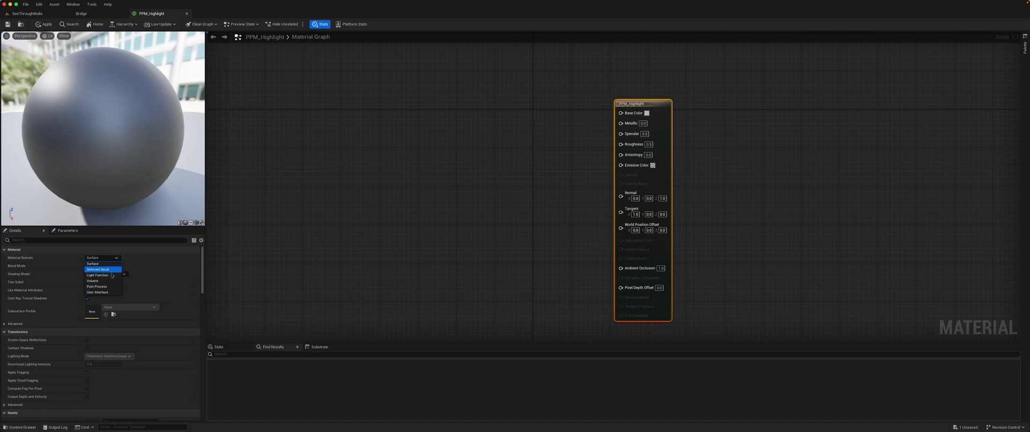
{"action": "left_click", "coordinate": [102, 286]}
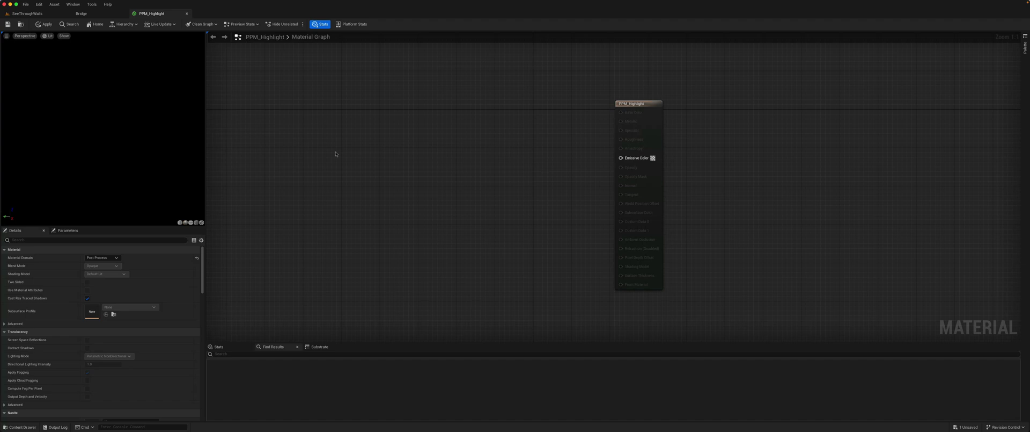
- Return to the SeeThroughWalls level and inspect the scene in the Scene Depth buffer visualization
{"action": "left_click", "coordinate": [29, 14]}
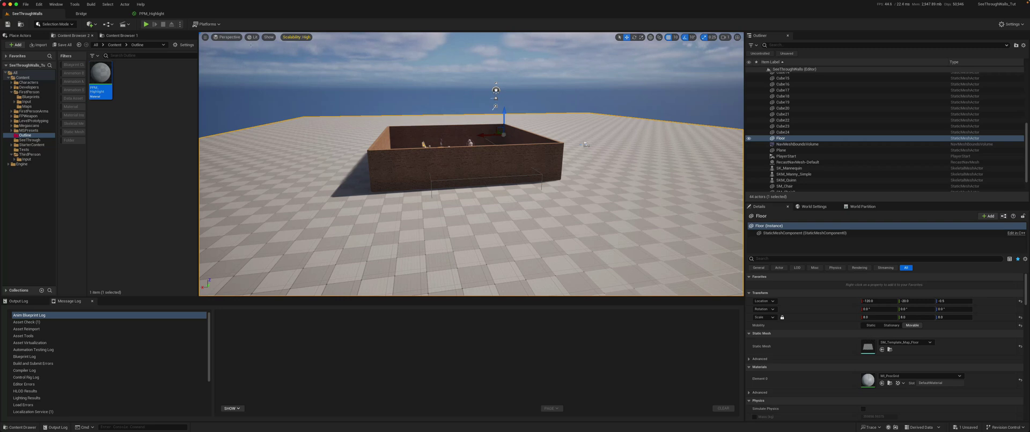
{"action": "left_click", "coordinate": [256, 37]}
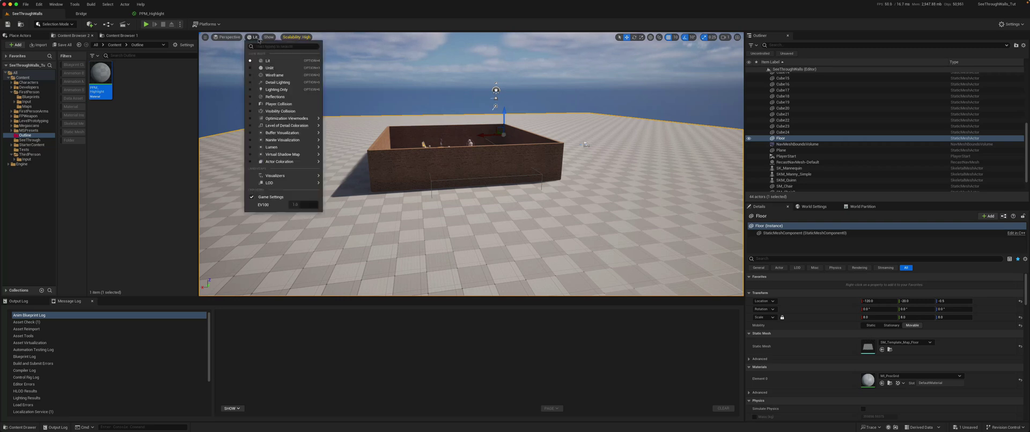
{"action": "mouse_move", "coordinate": [314, 133]}
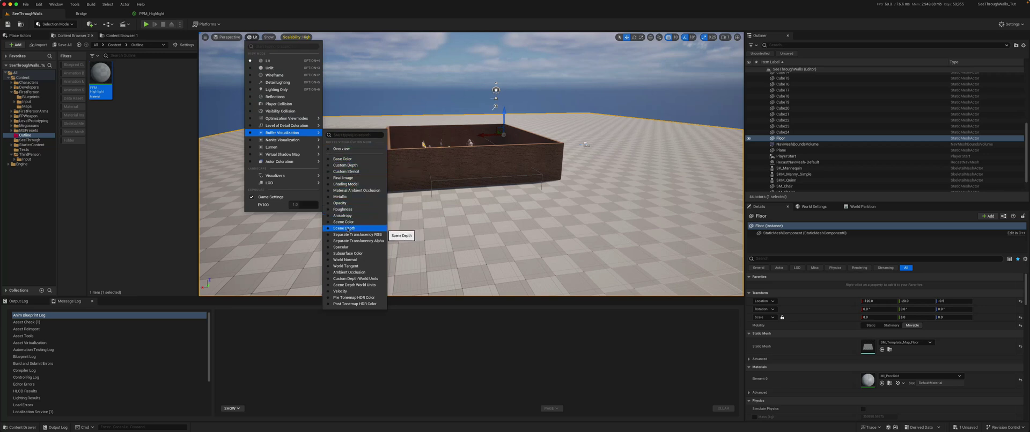
{"action": "left_click", "coordinate": [348, 228]}
{"action": "right_click_drag", "start_coordinate": [405, 241], "coordinate": [406, 239]}
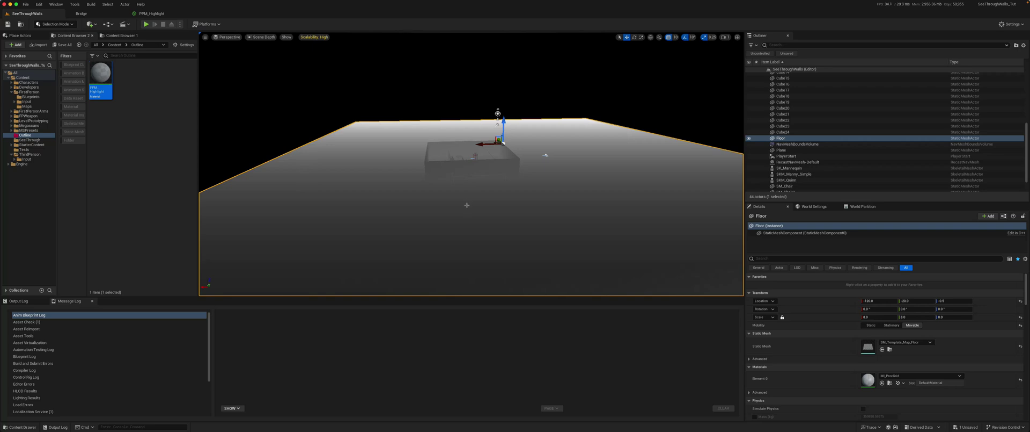
{"action": "right_click_drag", "start_coordinate": [467, 205], "coordinate": [468, 205]}
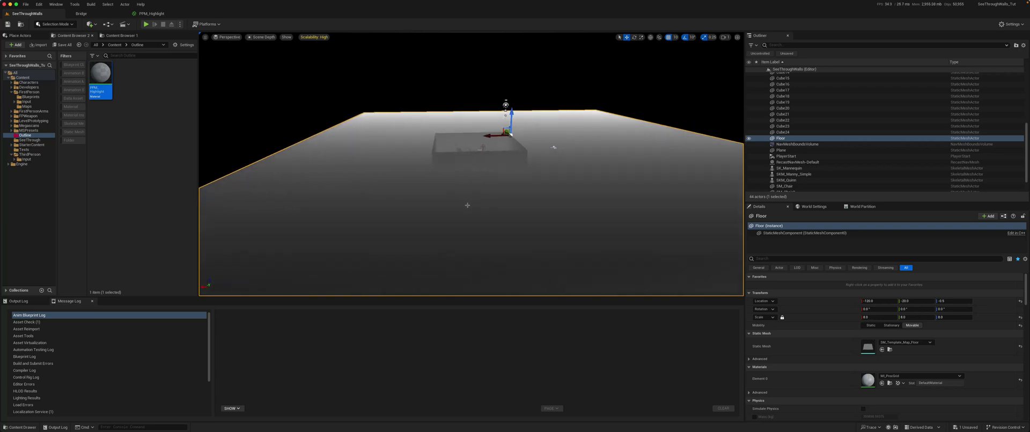
- Select the BP_MoveChar character inside the walled enclosure and filter its properties by "custom"
{"action": "scroll", "coordinate": [467, 205], "scroll_direction": "up", "scroll_amount": 10}
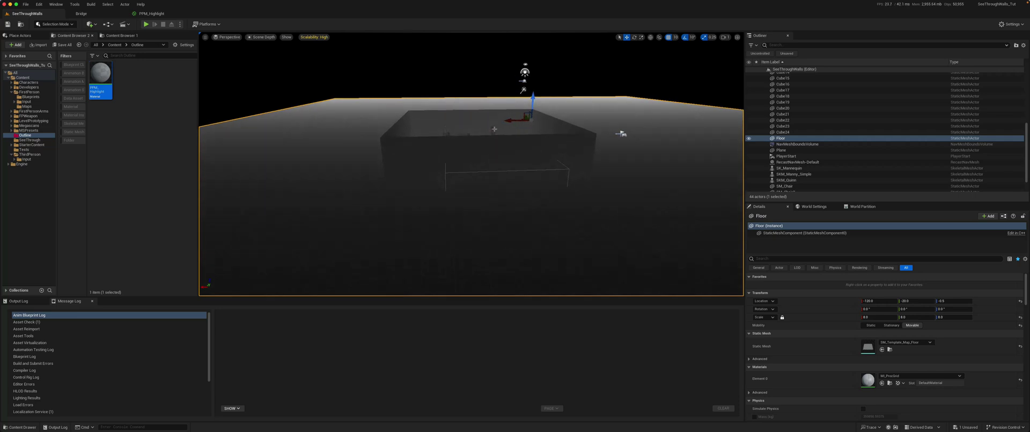
{"action": "left_click", "coordinate": [494, 129]}
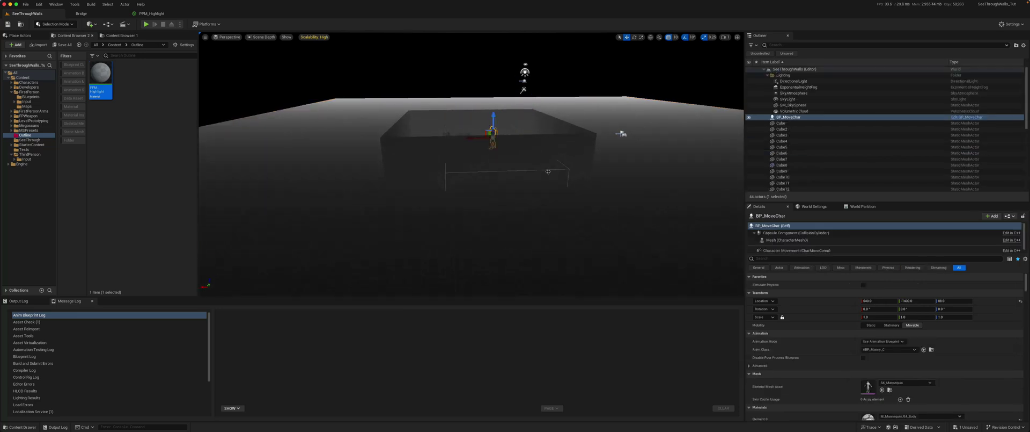
{"action": "left_click", "coordinate": [776, 258]}
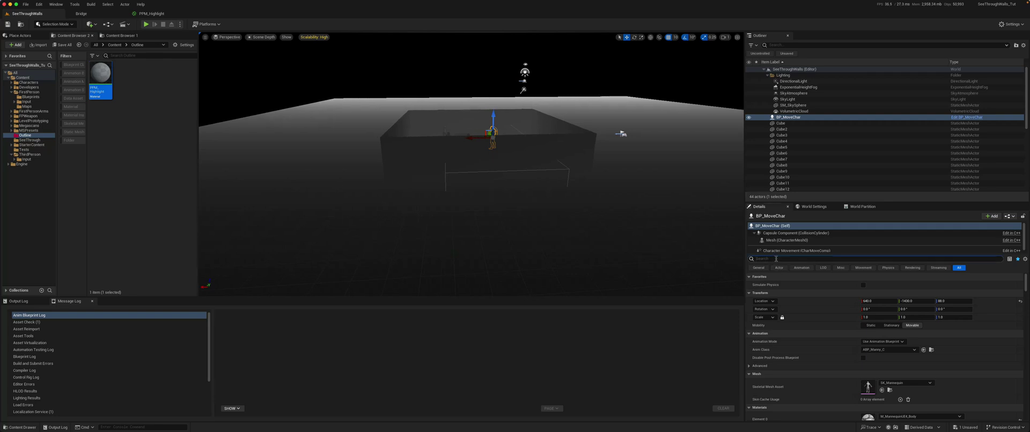
{"action": "type", "text": "custom"}
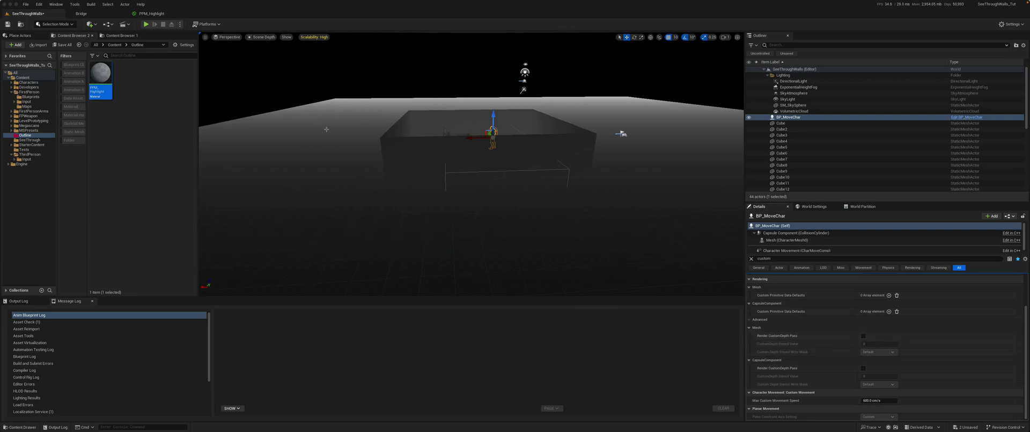
- Switch the level viewport to the Custom Depth buffer visualization
{"action": "left_click", "coordinate": [262, 38]}
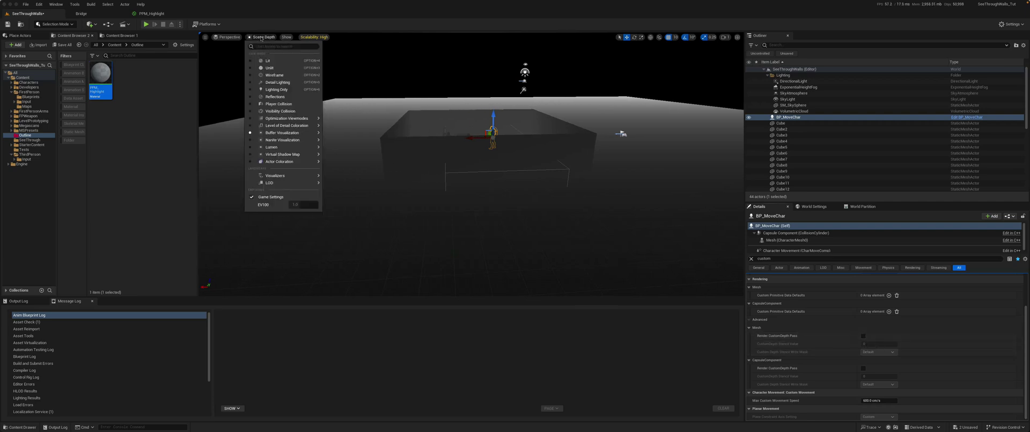
{"action": "mouse_move", "coordinate": [290, 132]}
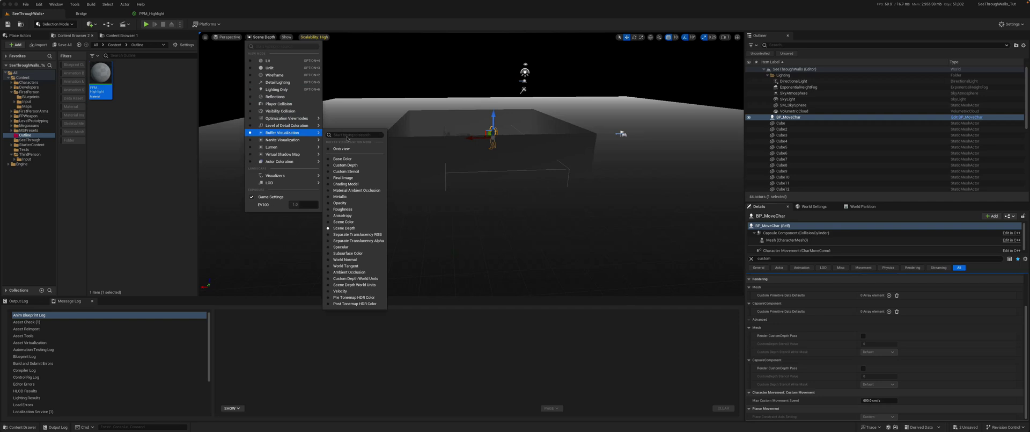
{"action": "left_click", "coordinate": [350, 165]}
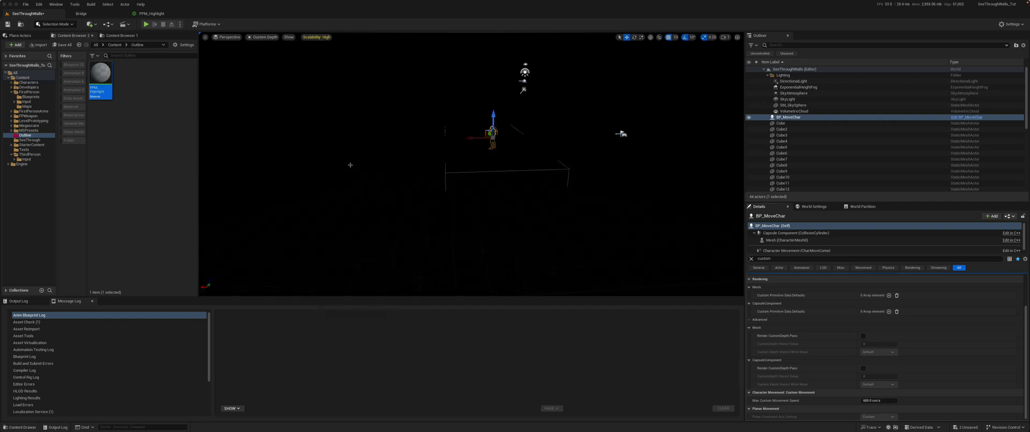
- Select the BP_MoveChar character and enable Render CustomDepth Pass for its Mesh component
{"action": "left_click", "coordinate": [394, 222]}
{"action": "right_click_drag", "start_coordinate": [397, 223], "coordinate": [398, 222]}
{"action": "key", "text": "w"}
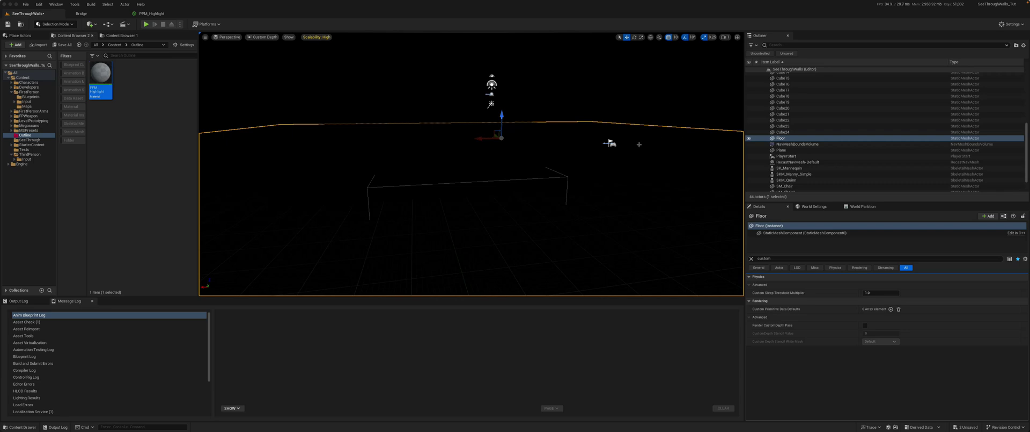
{"action": "key", "text": "w"}
{"action": "right_click_drag", "start_coordinate": [519, 137], "coordinate": [519, 138]}
{"action": "left_click", "coordinate": [505, 233]}
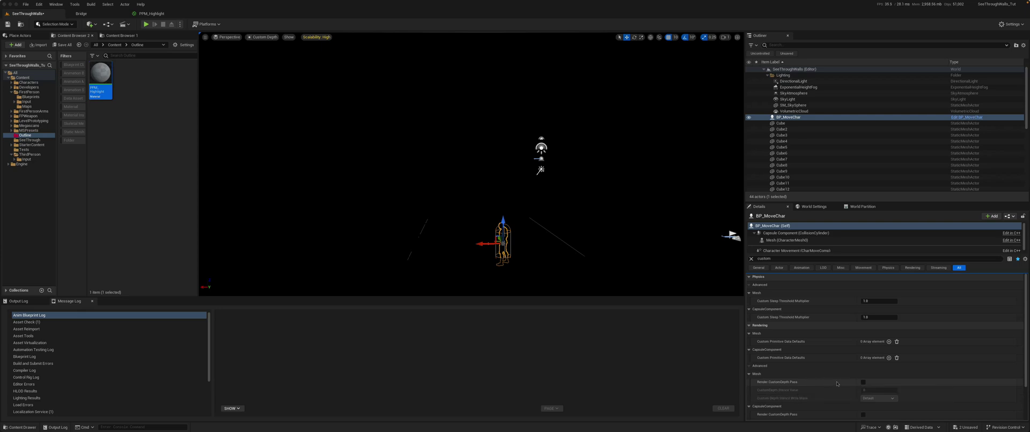
{"action": "left_click", "coordinate": [863, 381]}
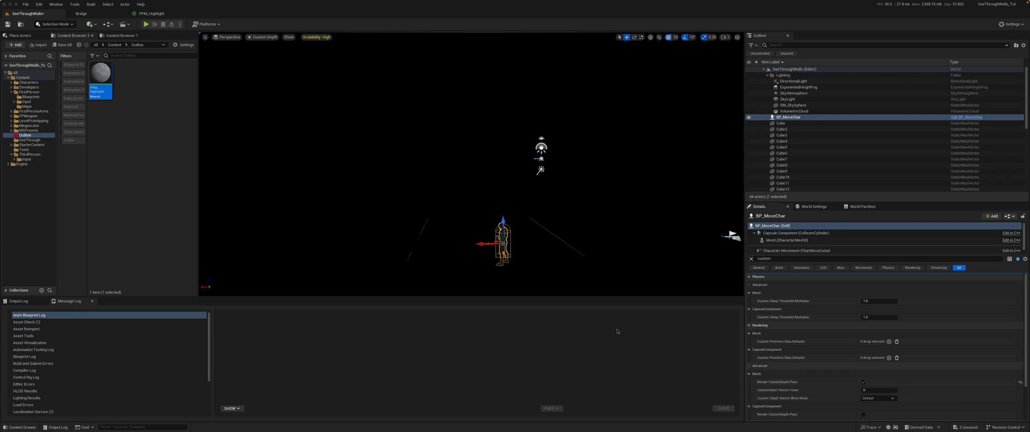
- Inspect the character from in front of the walls in the Custom Depth view
{"action": "right_click_drag", "start_coordinate": [532, 252], "coordinate": [533, 252]}
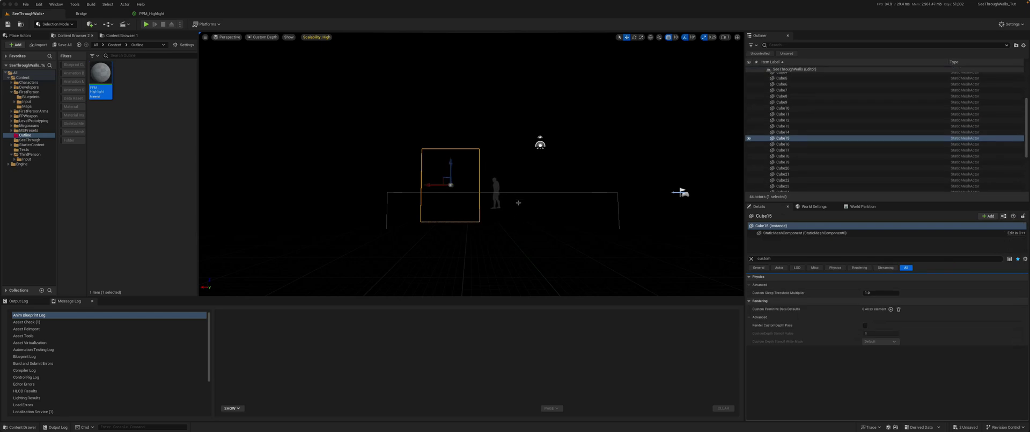
{"action": "right_click_drag", "start_coordinate": [518, 203], "coordinate": [518, 203]}
{"action": "key", "text": "w"}
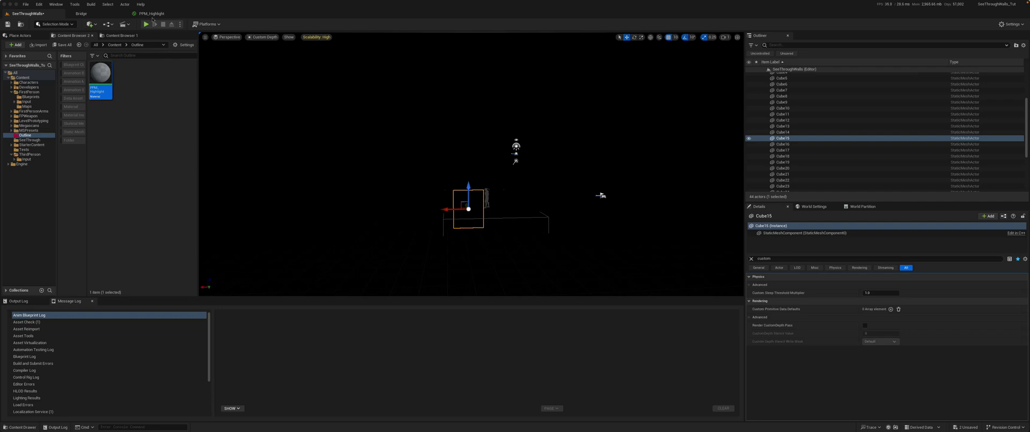
- Add a SceneTexture node to the PPM_Highlight graph, set its Scene Texture Id to SceneDepth and place it far from the output node
{"action": "left_click", "coordinate": [152, 15]}
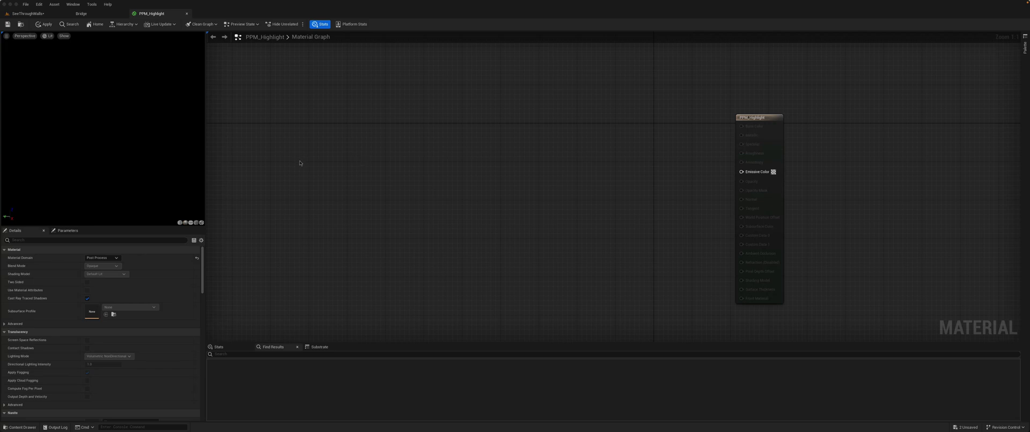
{"action": "right_click", "coordinate": [286, 171]}
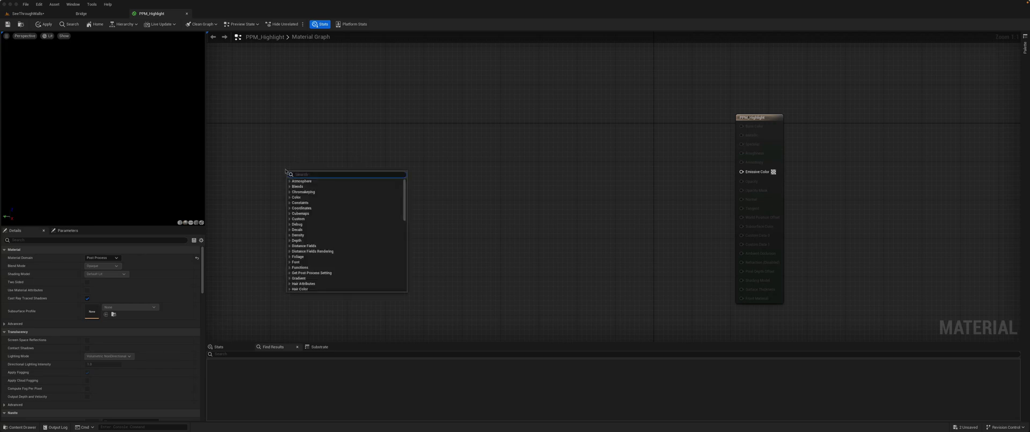
{"action": "type", "text": "scene"}
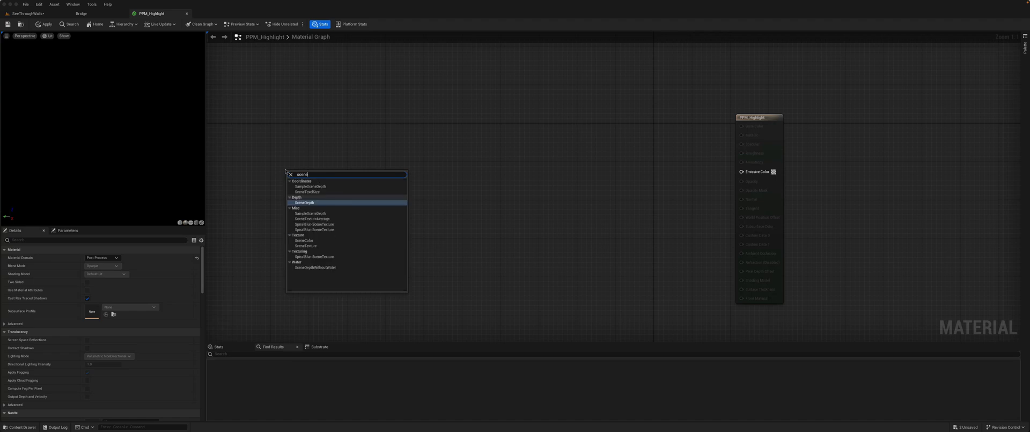
{"action": "left_click", "coordinate": [311, 245]}
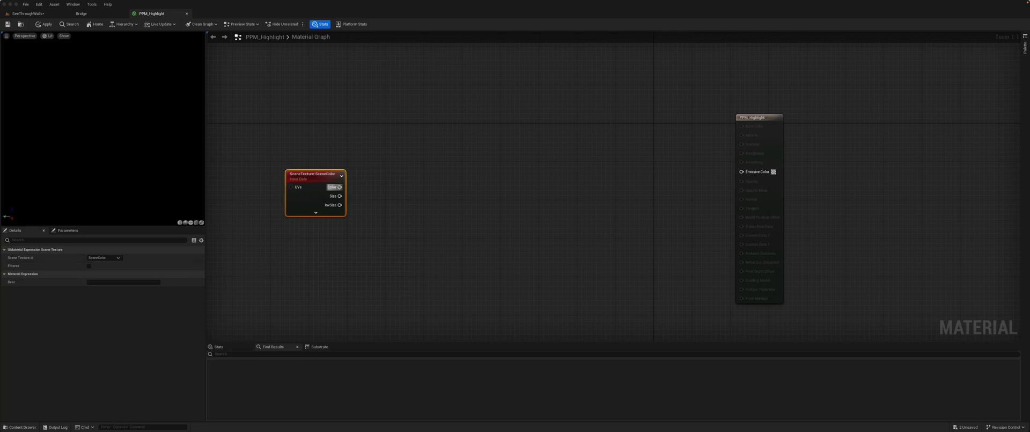
{"action": "left_click_drag", "start_coordinate": [314, 175], "coordinate": [309, 142]}
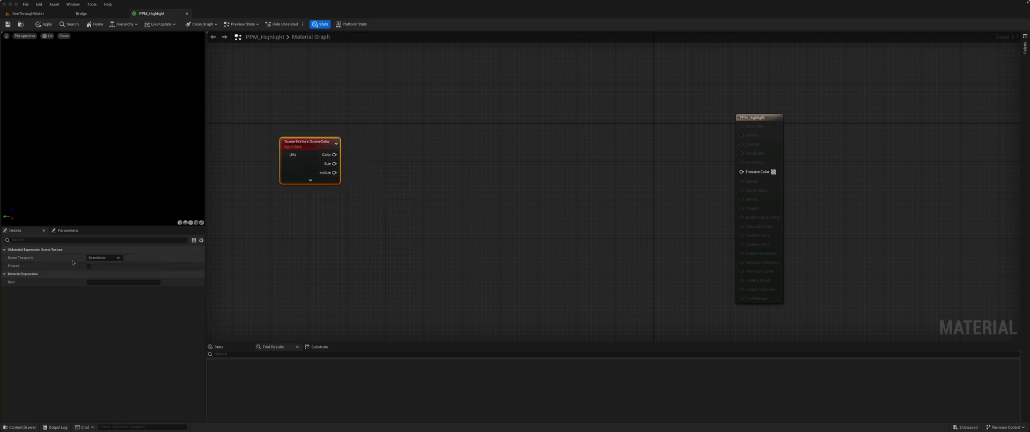
{"action": "left_click", "coordinate": [118, 258]}
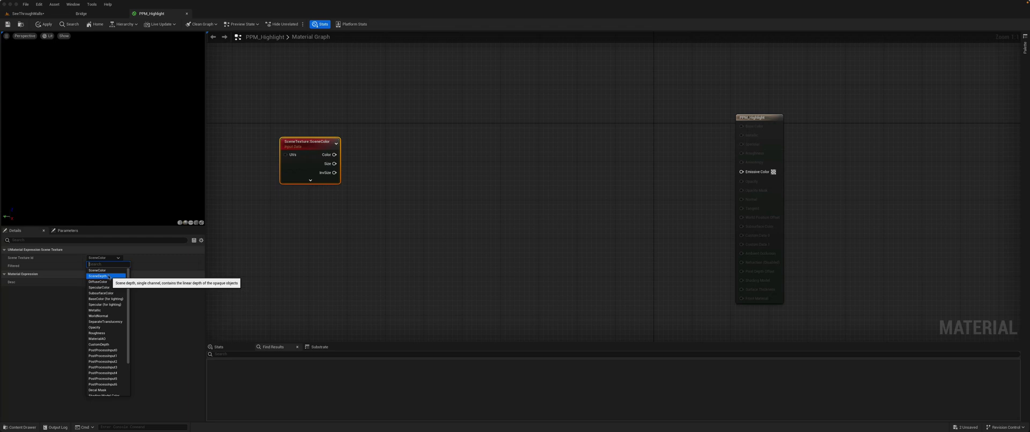
{"action": "left_click", "coordinate": [107, 276]}
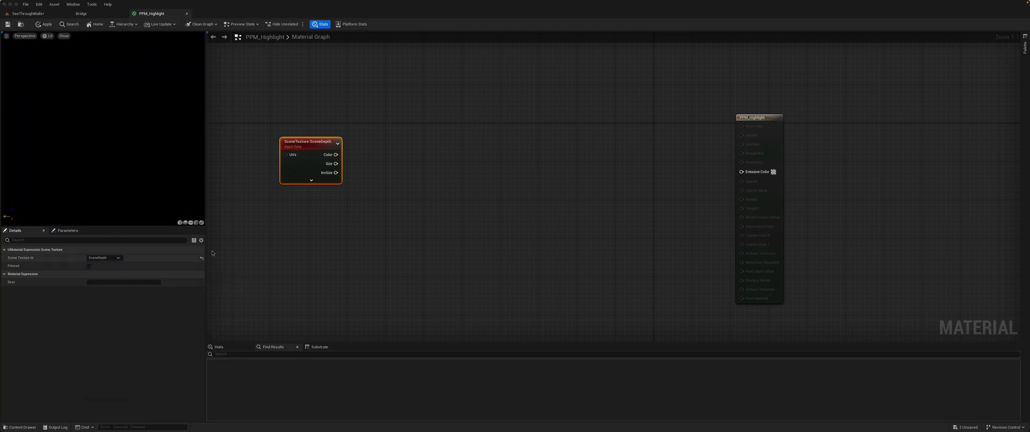
{"action": "left_click_drag", "start_coordinate": [303, 138], "coordinate": [248, 108]}
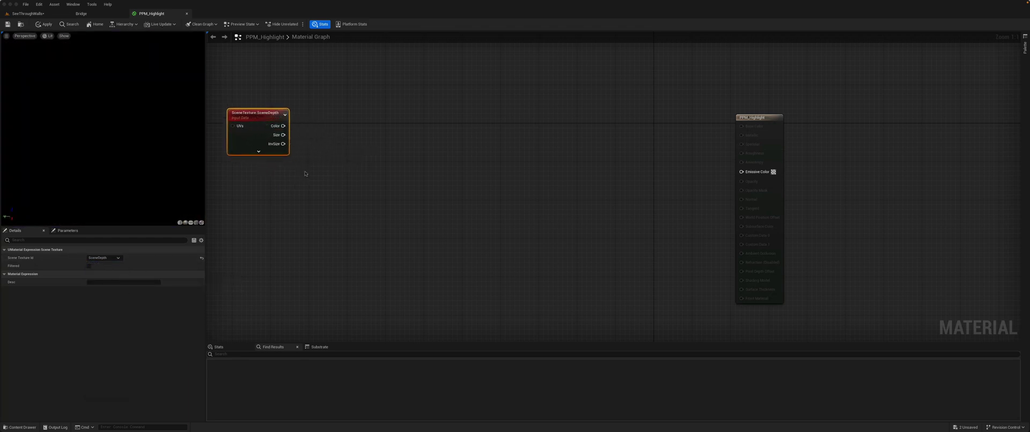
{"action": "right_click_drag", "start_coordinate": [324, 169], "coordinate": [356, 161]}
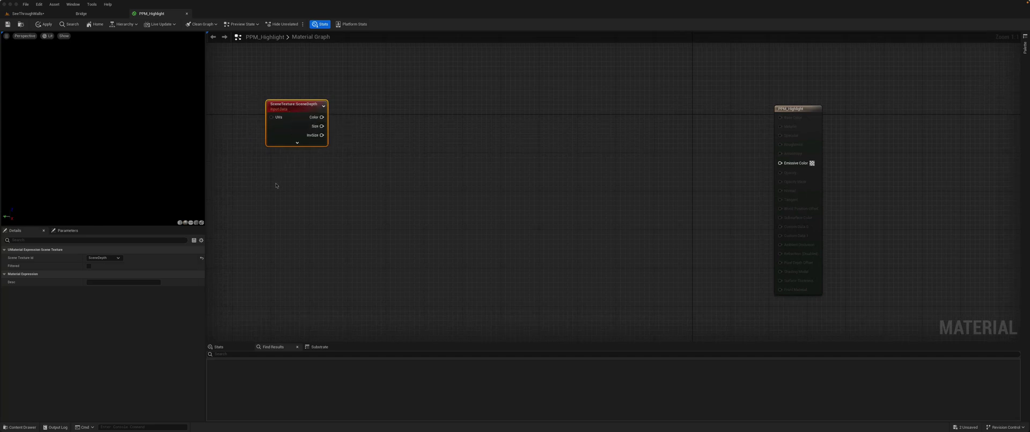
- Duplicate the SceneDepth node, set the copy's Scene Texture Id to CustomDepth and stack the two nodes
{"action": "key", "text": "super+d"}
{"action": "left_click_drag", "start_coordinate": [277, 211], "coordinate": [267, 188]}
{"action": "left_click", "coordinate": [104, 257]}
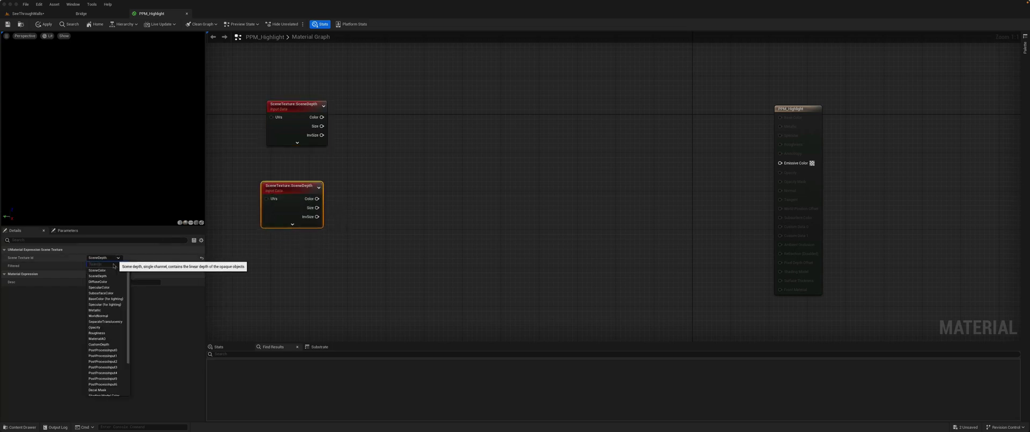
{"action": "left_click", "coordinate": [107, 344]}
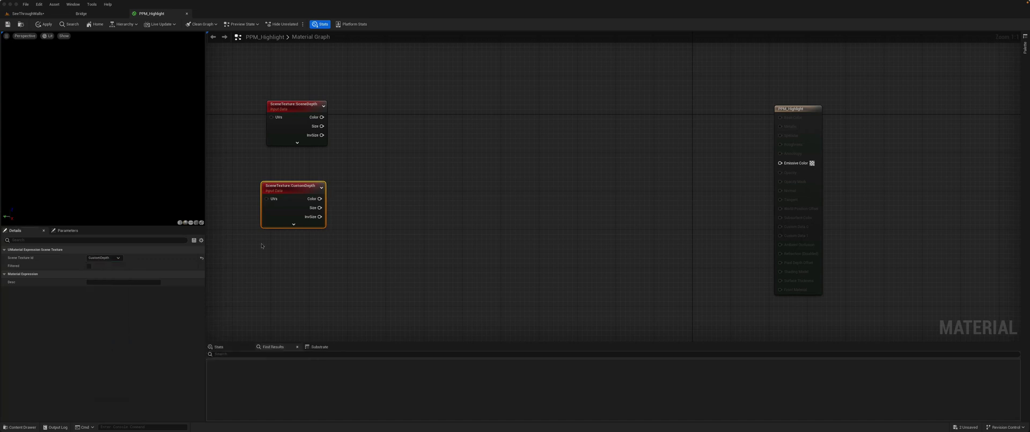
{"action": "left_click_drag", "start_coordinate": [290, 111], "coordinate": [285, 148]}
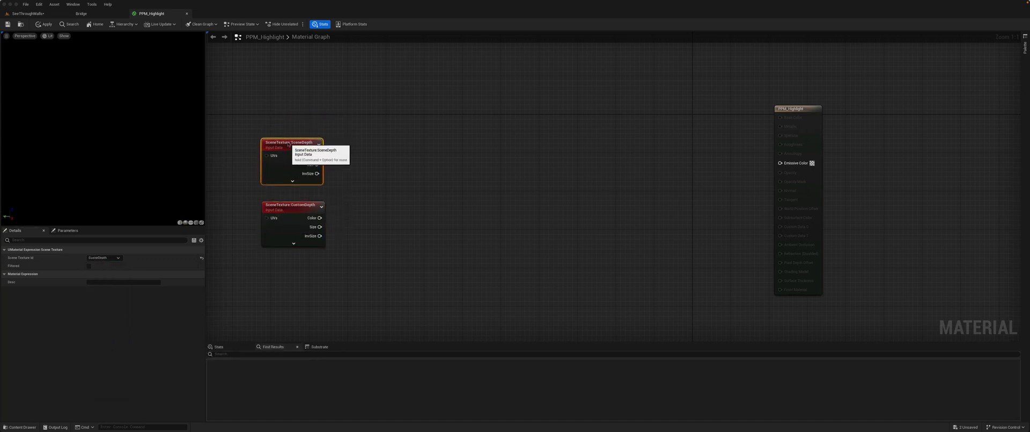
{"action": "right_click_drag", "start_coordinate": [250, 117], "coordinate": [260, 131]}
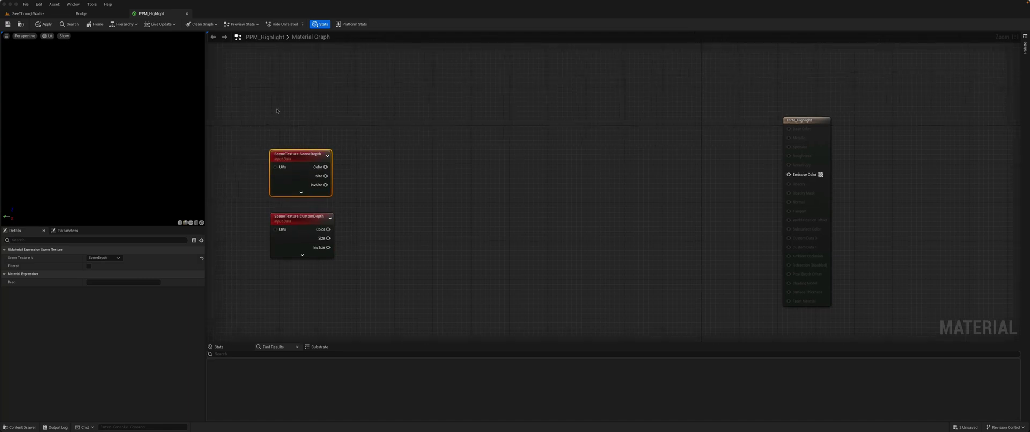
- Return to the SeeThroughWalls level and set its viewport to Lit
{"action": "left_click", "coordinate": [27, 14]}
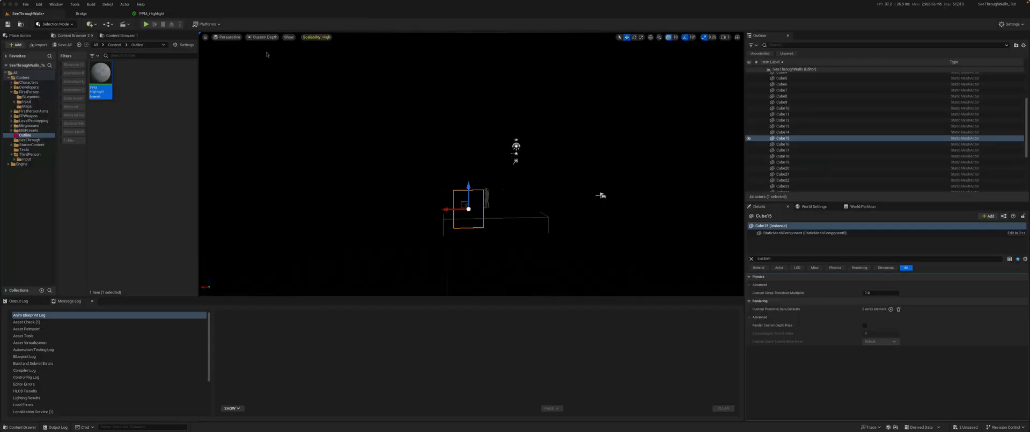
{"action": "left_click", "coordinate": [258, 37]}
{"action": "left_click", "coordinate": [268, 60]}
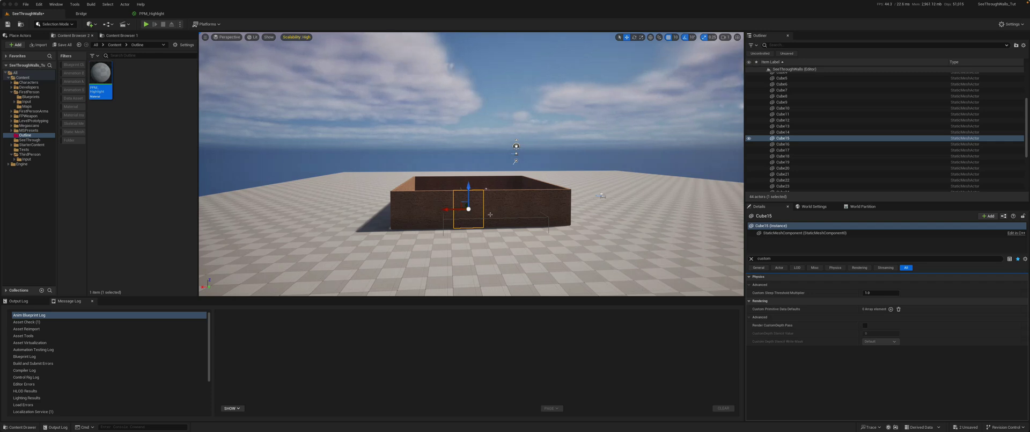
- Duplicate the SceneDepth node in PPM_Highlight, set the copy to PostProcessInput0 and arrange the three SceneTexture nodes in a column
{"action": "left_click", "coordinate": [154, 15]}
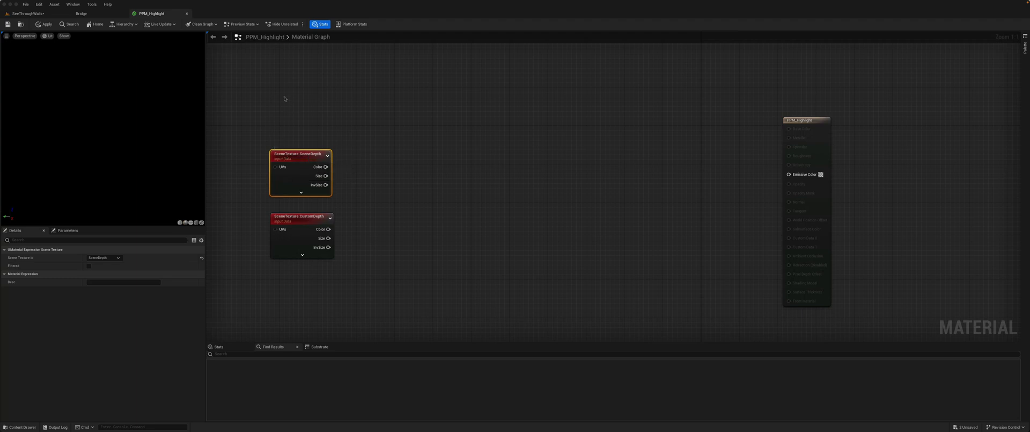
{"action": "key", "text": "ctrl+d"}
{"action": "left_click_drag", "start_coordinate": [285, 99], "coordinate": [276, 80]}
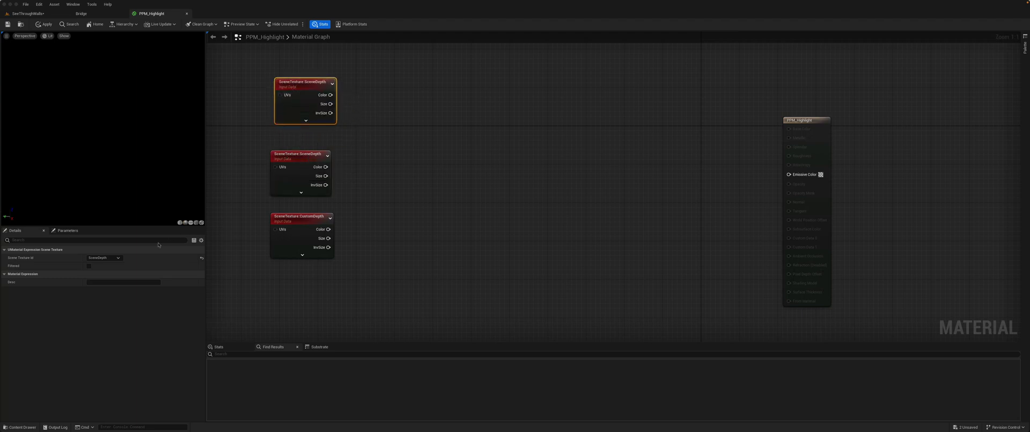
{"action": "left_click", "coordinate": [118, 258]}
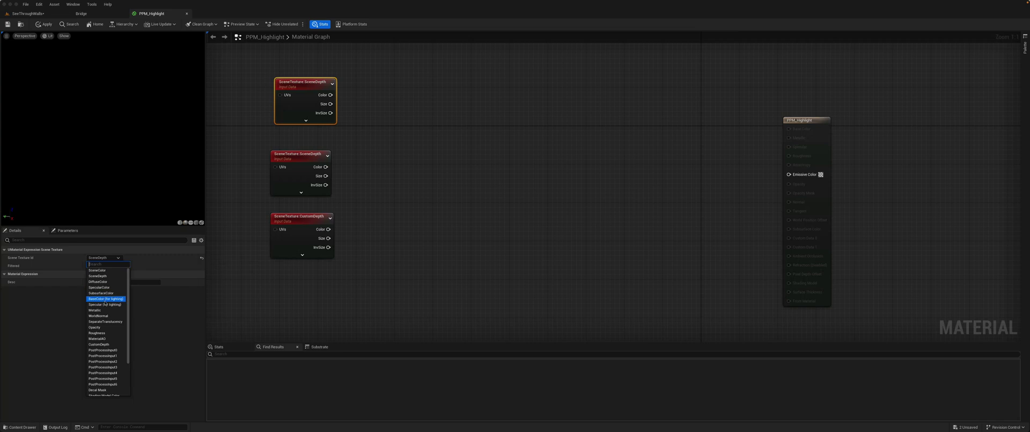
{"action": "left_click", "coordinate": [104, 349]}
{"action": "left_click_drag", "start_coordinate": [299, 85], "coordinate": [290, 66]}
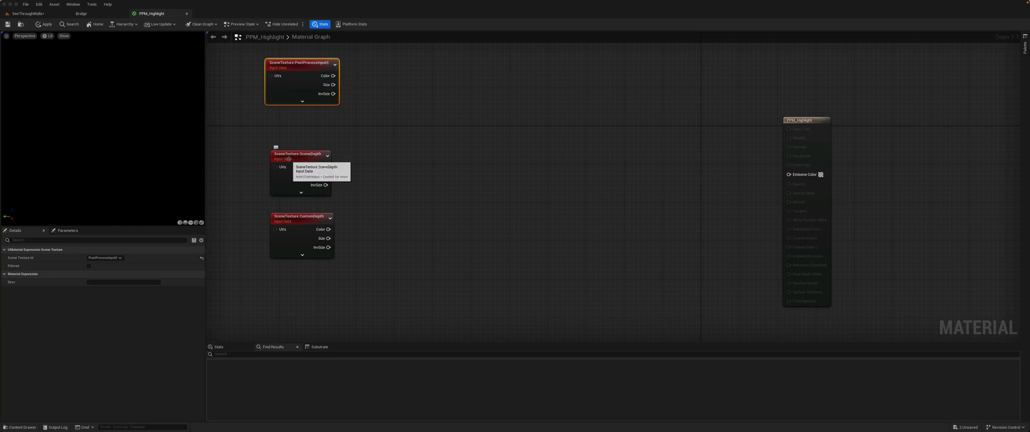
{"action": "left_click_drag", "start_coordinate": [287, 157], "coordinate": [282, 146]}
{"action": "left_click_drag", "start_coordinate": [293, 222], "coordinate": [282, 222]}
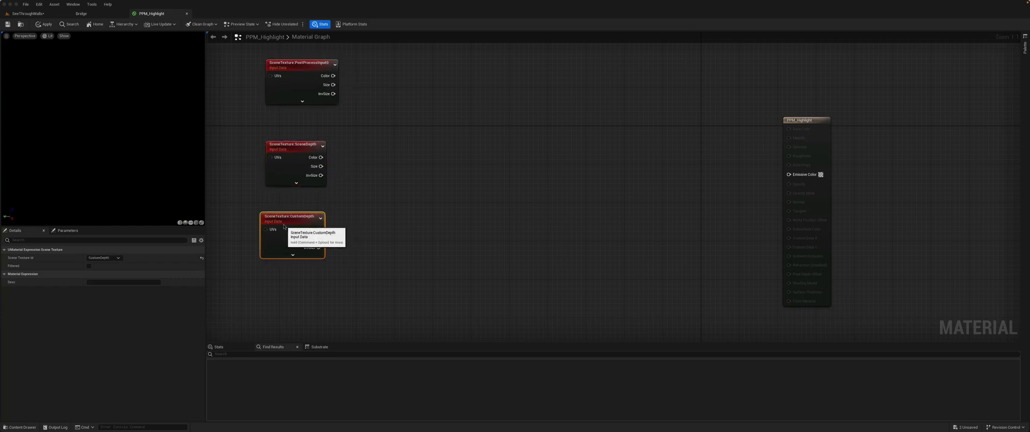
- Connect the SceneDepth node's Color output to a new ComponentMask node with only the R channel enabled
{"action": "right_click_drag", "start_coordinate": [386, 154], "coordinate": [408, 135]}
{"action": "right_click_drag", "start_coordinate": [380, 211], "coordinate": [396, 182]}
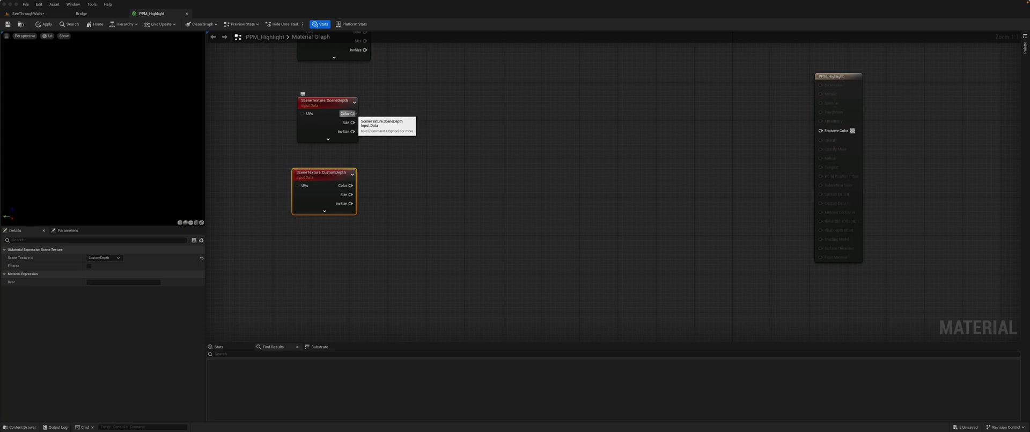
{"action": "left_click_drag", "start_coordinate": [354, 113], "coordinate": [391, 115]}
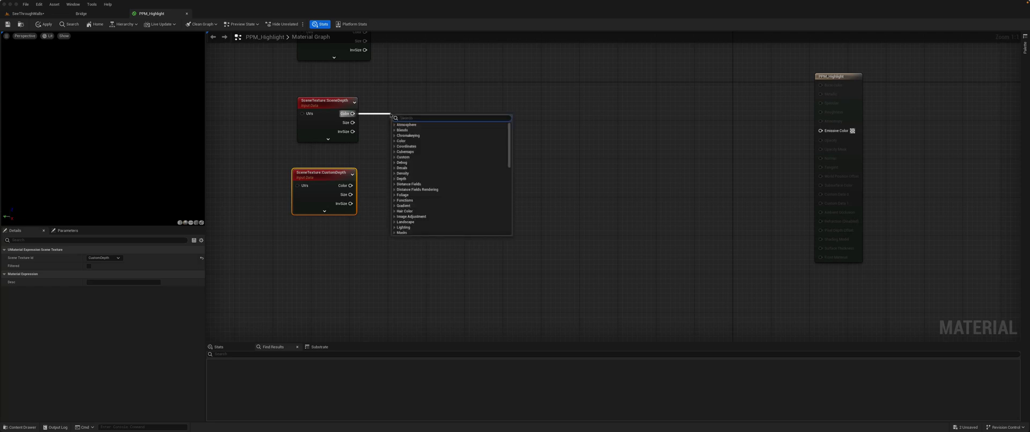
{"action": "type", "text": "compo"}
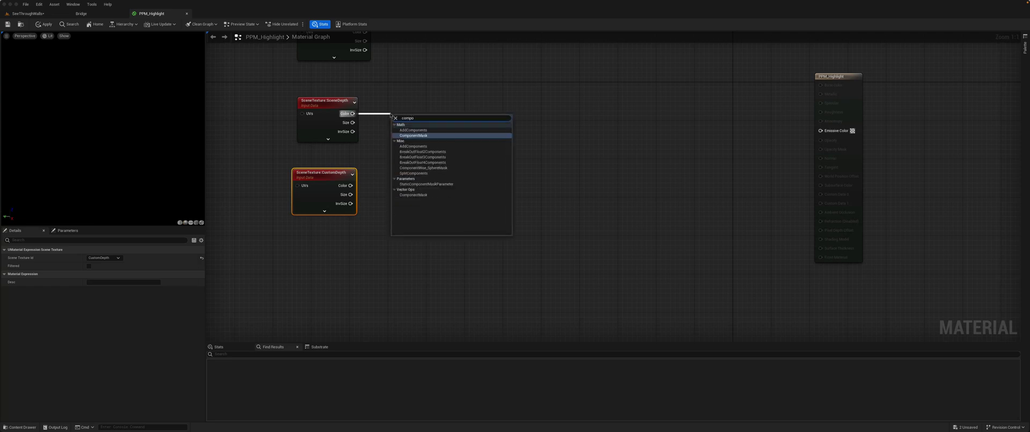
{"action": "left_click", "coordinate": [413, 135]}
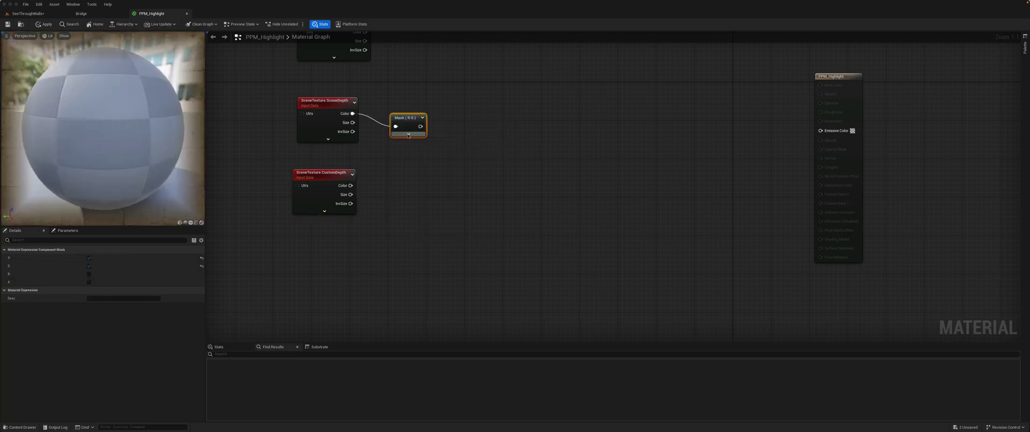
{"action": "left_click", "coordinate": [89, 265]}
{"action": "right_click_drag", "start_coordinate": [400, 161], "coordinate": [365, 183]}
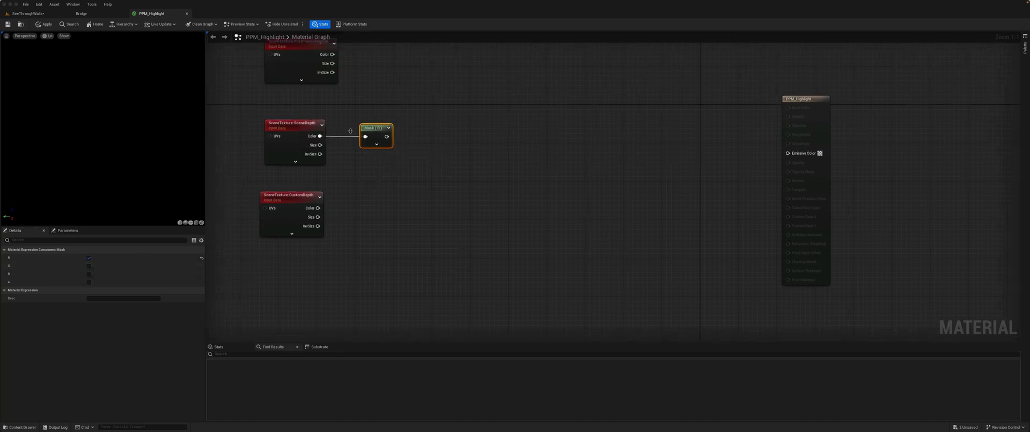
- Add a named reroute declaration from the SceneDepth mask's output, name it Scene Depth Value and align it with the mask
{"action": "left_click_drag", "start_coordinate": [387, 137], "coordinate": [415, 137]}
{"action": "type", "text": "named"}
{"action": "key", "text": "Return"}
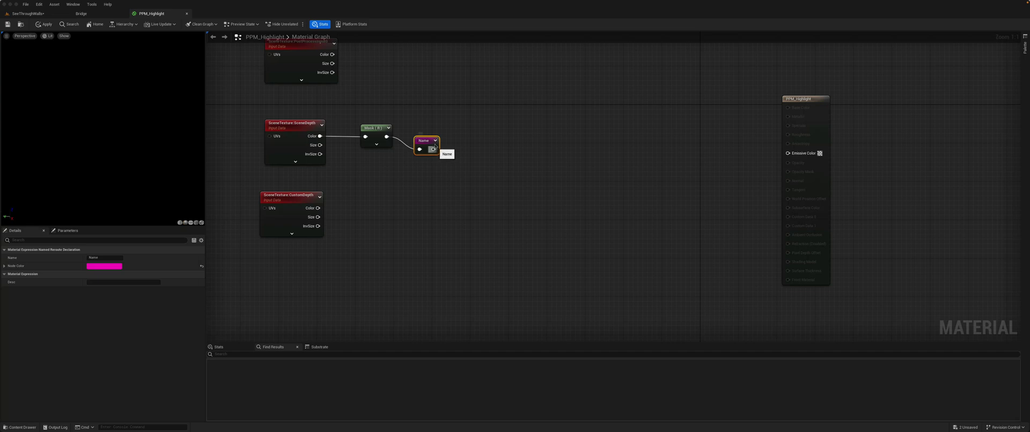
{"action": "double_click", "coordinate": [430, 140]}
{"action": "type", "text": "Scene Depth Value"}
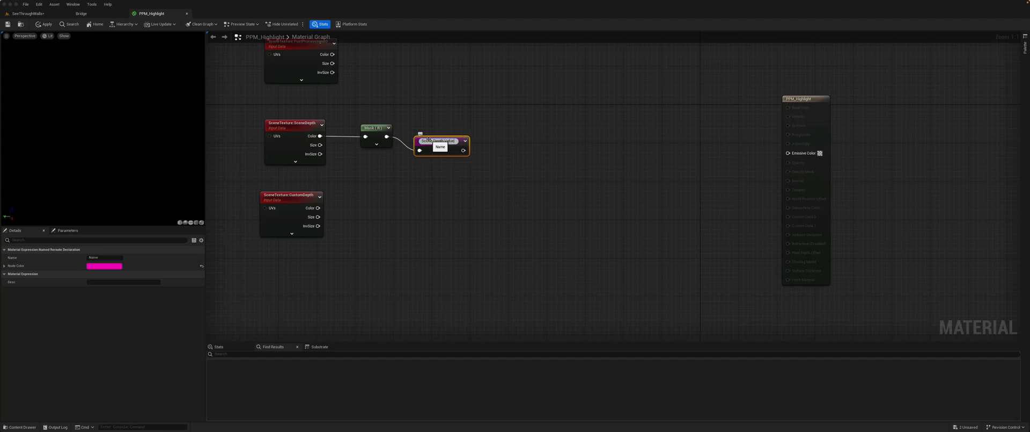
{"action": "key", "text": "Return"}
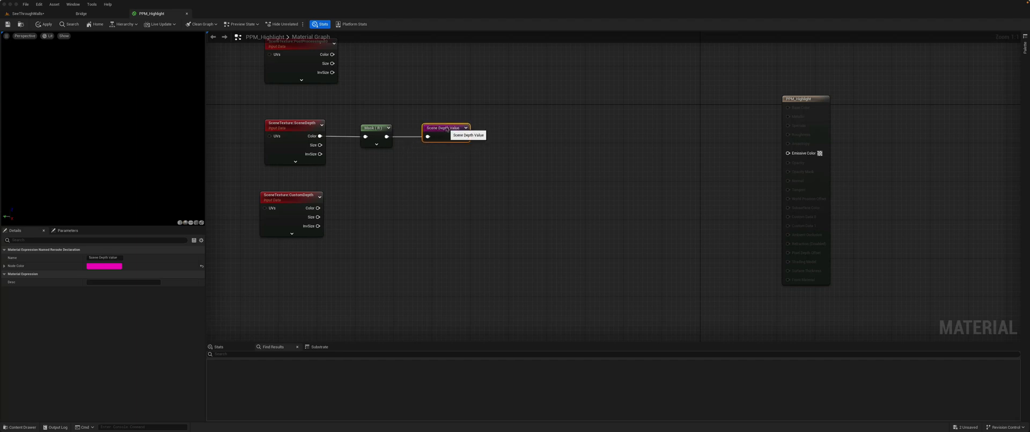
- Place a copy of the R mask beside the CustomDepth node
{"action": "left_click", "coordinate": [369, 143]}
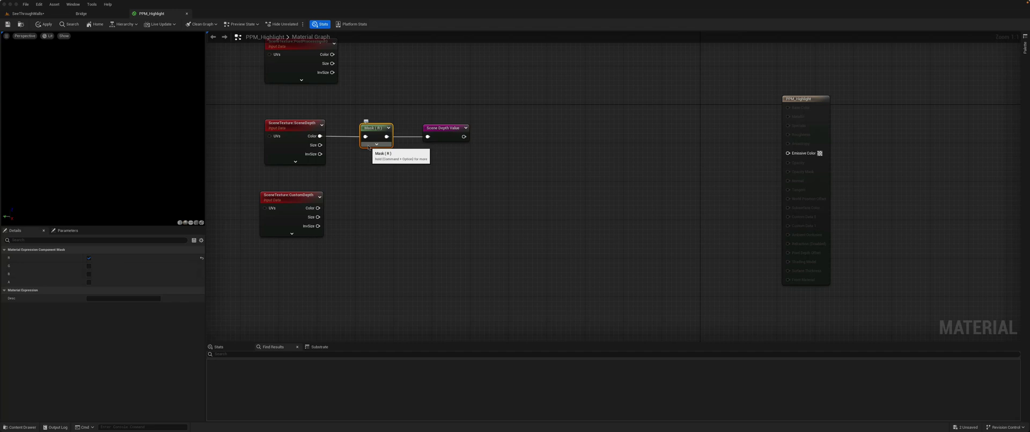
{"action": "left_click", "coordinate": [368, 210]}
{"action": "key", "text": "super+v"}
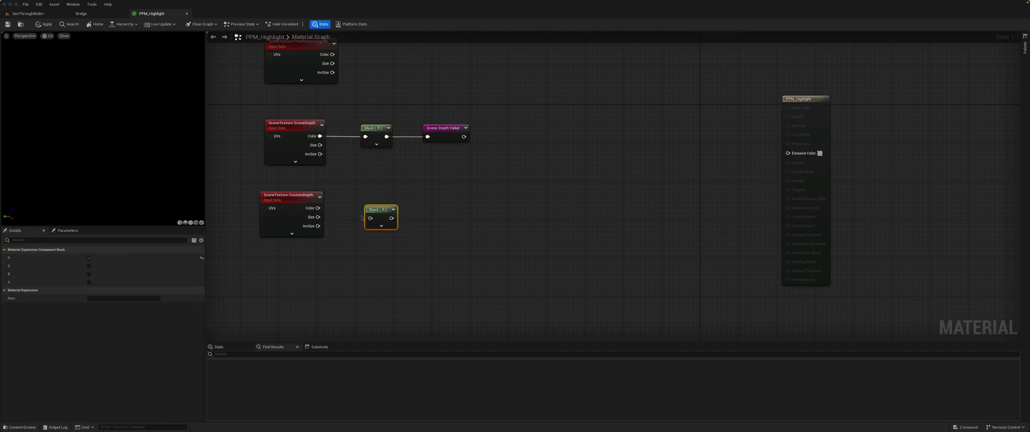
- Connect CustomDepth's Color to the copied mask and feed the mask into a named reroute declaration called Custom Depth Value
{"action": "left_click_drag", "start_coordinate": [370, 217], "coordinate": [421, 207]}
{"action": "type", "text": "name"}
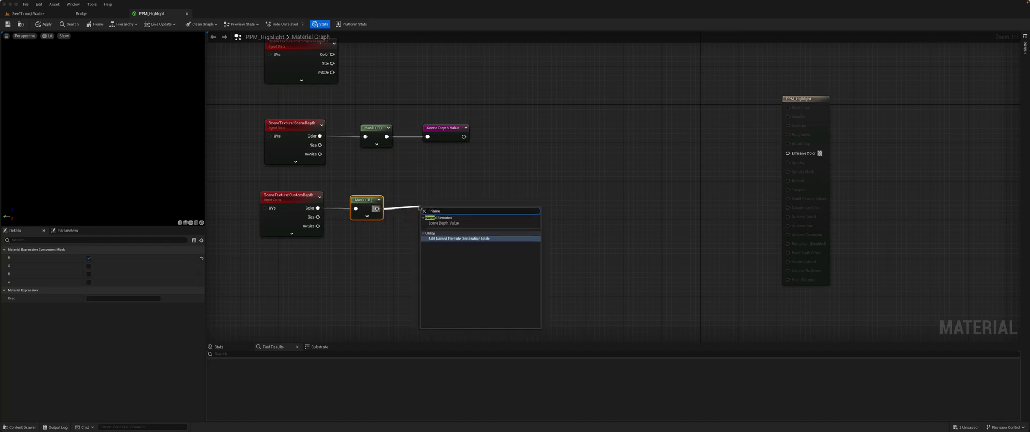
{"action": "left_click", "coordinate": [438, 238]}
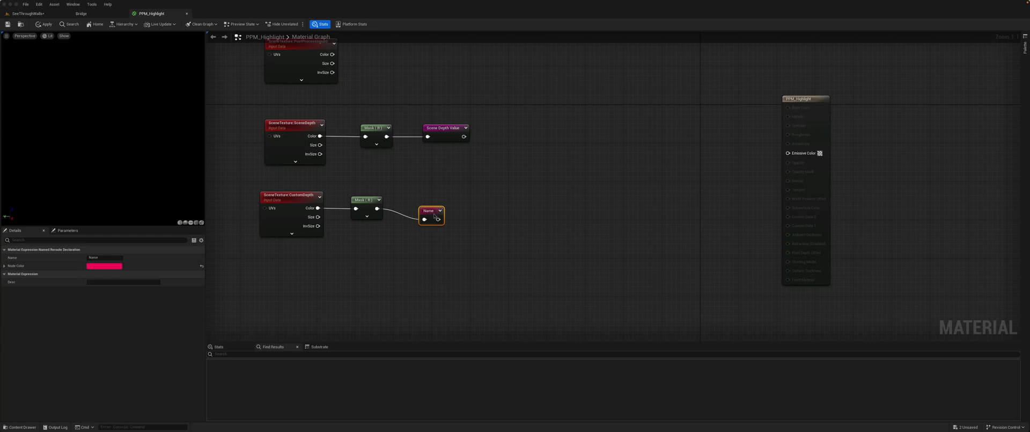
{"action": "double_click", "coordinate": [432, 211]}
{"action": "type", "text": "Custom Depth Value"}
{"action": "key", "text": "Return"}
- Connect the PostProcessInput0 node's Color output to a new ComponentMask node with R, G and B enabled
{"action": "right_click_drag", "start_coordinate": [396, 117], "coordinate": [412, 138]}
{"action": "left_click", "coordinate": [309, 63]}
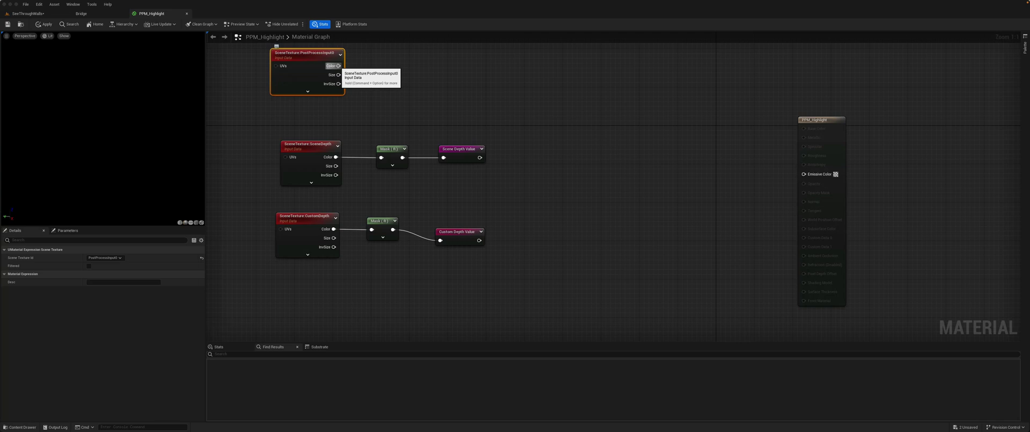
{"action": "left_click_drag", "start_coordinate": [338, 66], "coordinate": [376, 67]}
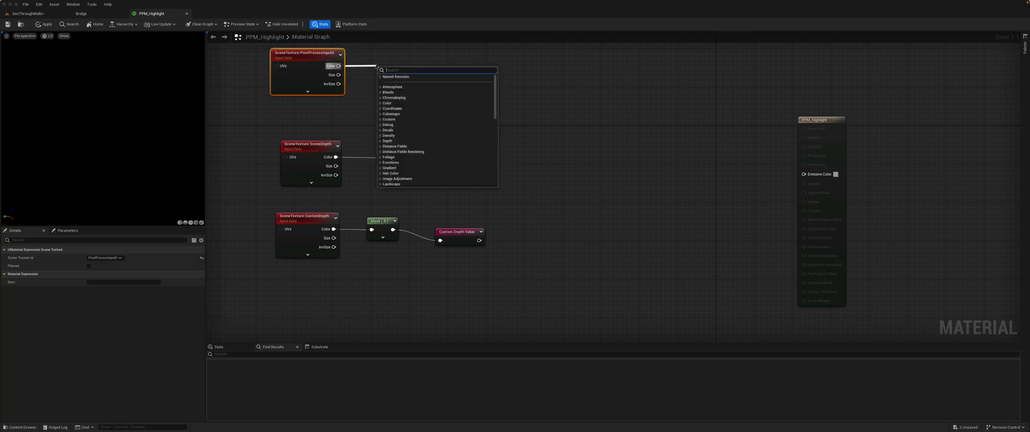
{"action": "type", "text": "comp"}
{"action": "key", "text": "Return"}
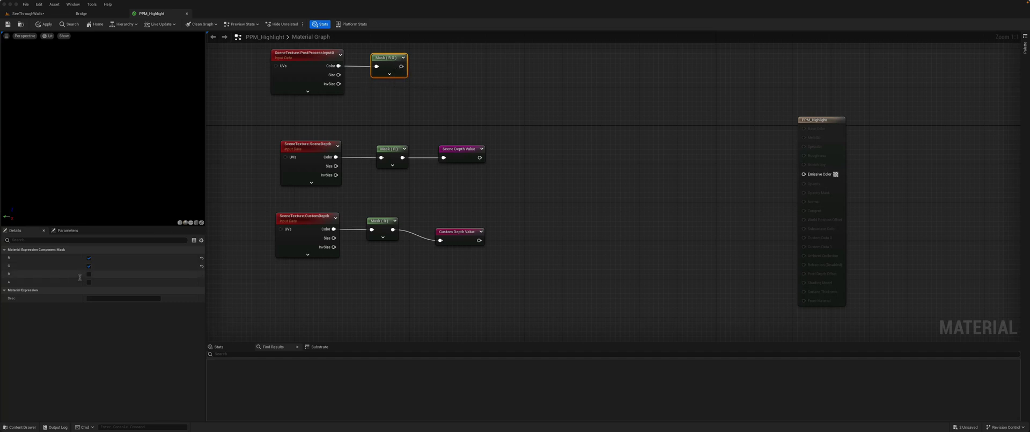
{"action": "left_click", "coordinate": [89, 274]}
- Add a named reroute declaration from the RGB mask's output and name it Original Colour
{"action": "left_click_drag", "start_coordinate": [405, 66], "coordinate": [424, 68]}
{"action": "type", "text": "named"}
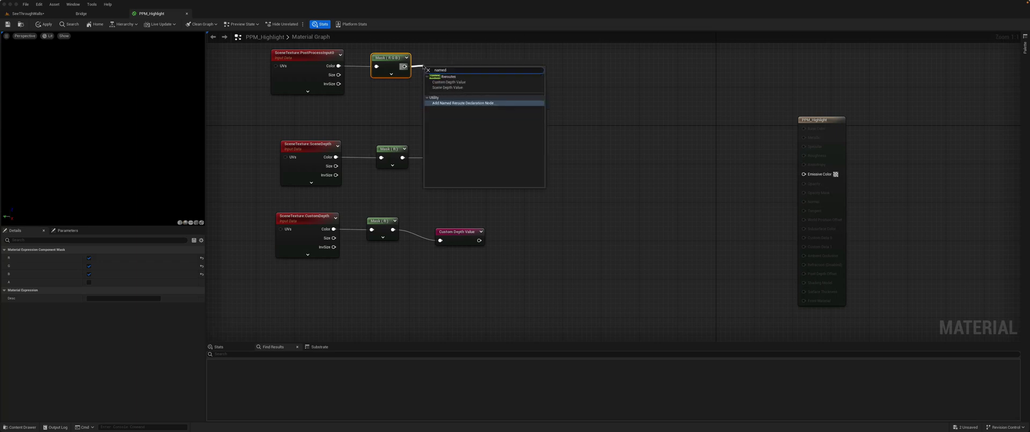
{"action": "left_click", "coordinate": [450, 103]}
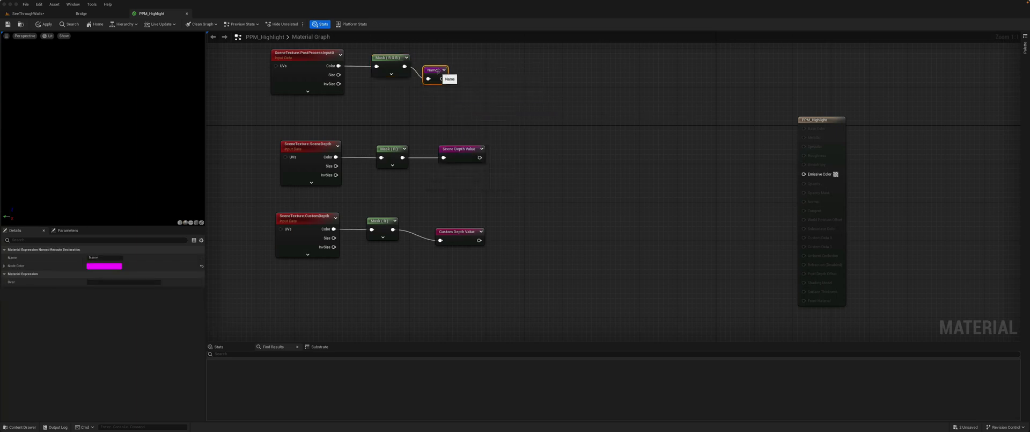
{"action": "double_click", "coordinate": [438, 71]}
{"action": "type", "text": "Original Colour"}
{"action": "key", "text": "Return"}
- Align the Original Colour, Custom Depth Value and Scene Depth Value reroute nodes with their masks
{"action": "left_click_drag", "start_coordinate": [439, 71], "coordinate": [440, 64]}
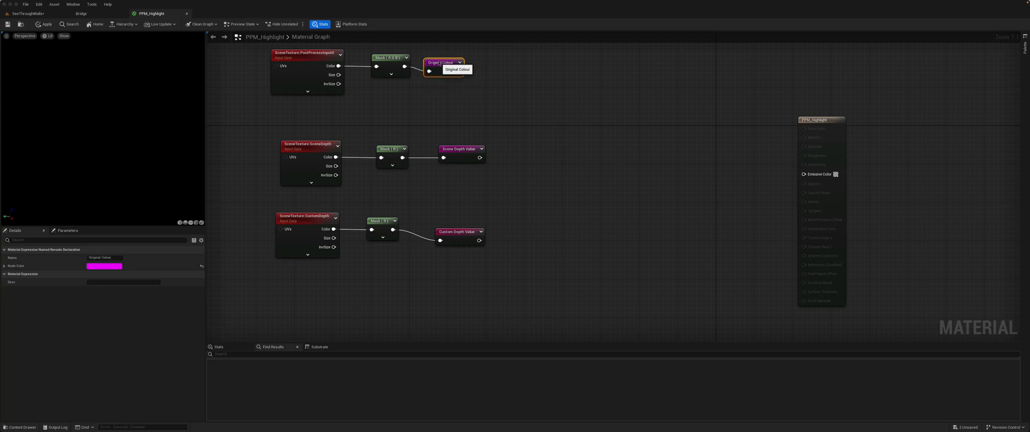
{"action": "left_click_drag", "start_coordinate": [460, 238], "coordinate": [447, 227]}
{"action": "left_click_drag", "start_coordinate": [460, 150], "coordinate": [441, 151]}
{"action": "left_click", "coordinate": [450, 62]}
{"action": "right_click_drag", "start_coordinate": [499, 178], "coordinate": [453, 151]}
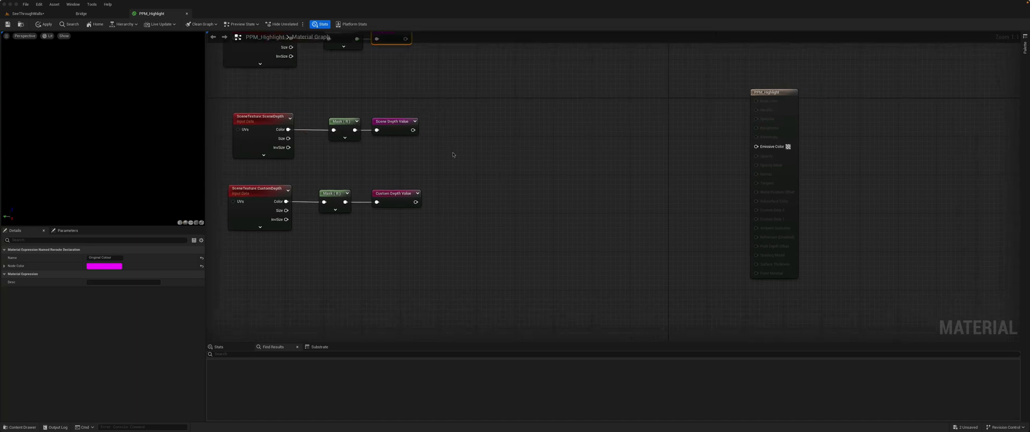
{"action": "left_click", "coordinate": [331, 254]}
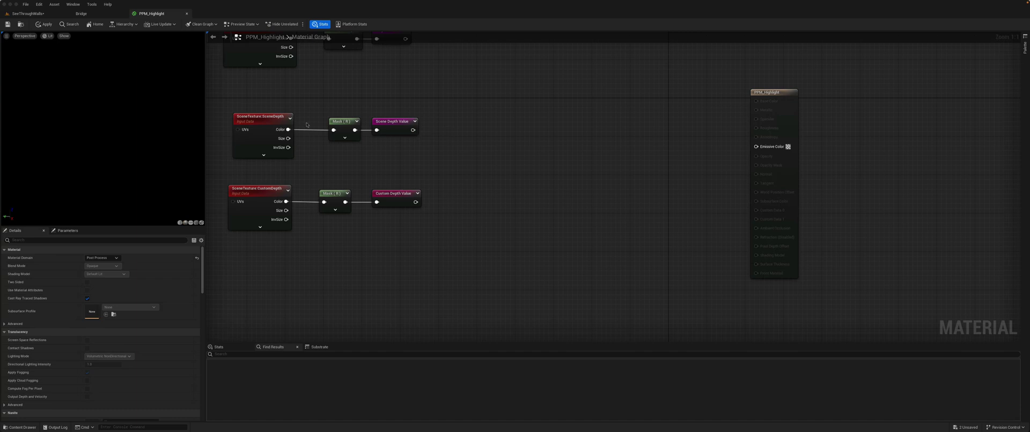
- Examine the front wall cubes and BP_MoveChar in the SeeThroughWalls level against the depth nodes in PPM_Highlight
{"action": "left_click", "coordinate": [28, 14]}
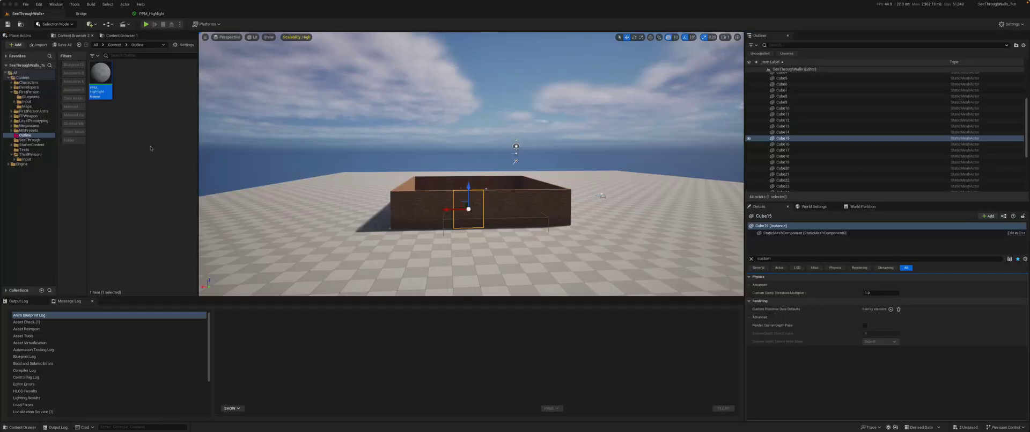
{"action": "right_click_drag", "start_coordinate": [397, 219], "coordinate": [418, 259]}
{"action": "scroll", "coordinate": [395, 224], "scroll_direction": "up", "scroll_amount": 3}
{"action": "scroll", "coordinate": [395, 224], "scroll_direction": "up", "scroll_amount": 2}
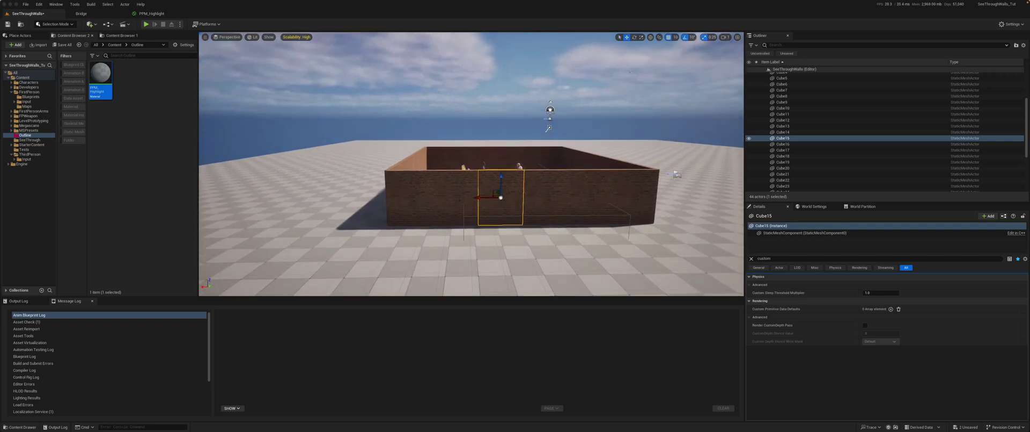
{"action": "left_click", "coordinate": [466, 175]}
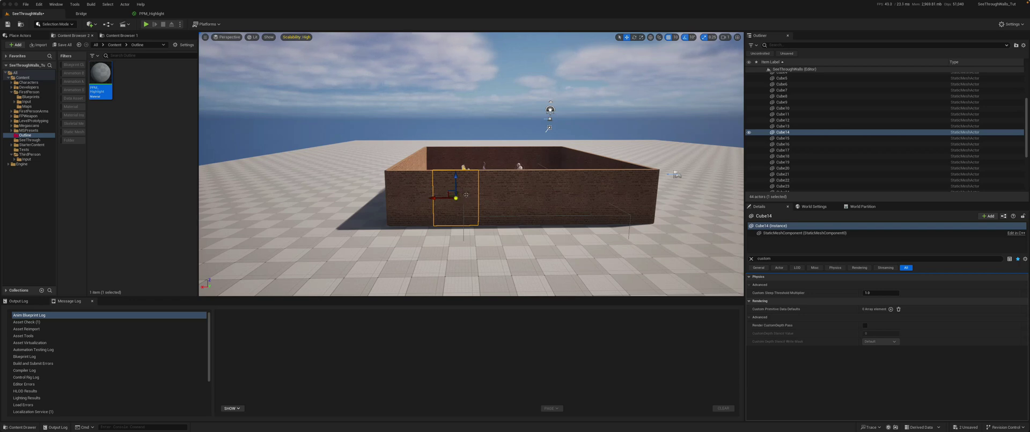
{"action": "right_click_drag", "start_coordinate": [468, 193], "coordinate": [467, 186]}
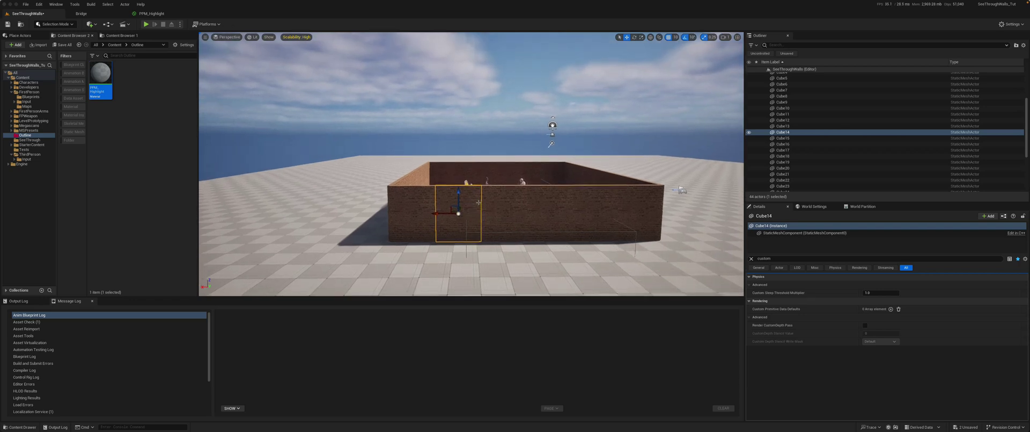
{"action": "right_click_drag", "start_coordinate": [511, 206], "coordinate": [517, 202]}
{"action": "key", "text": "d"}
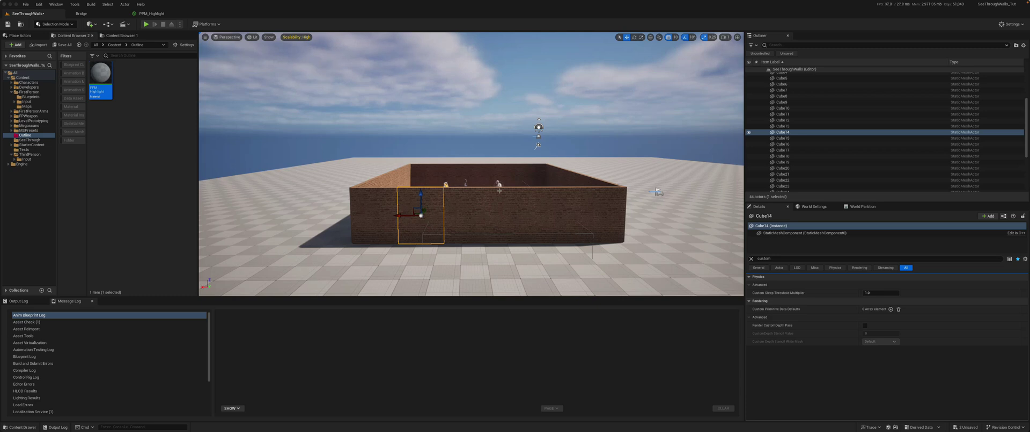
{"action": "left_click", "coordinate": [499, 190]}
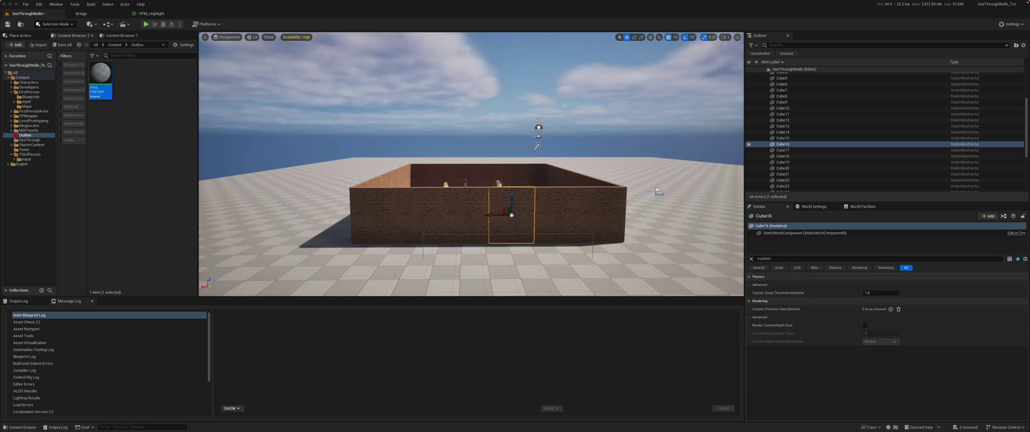
{"action": "left_click", "coordinate": [499, 185]}
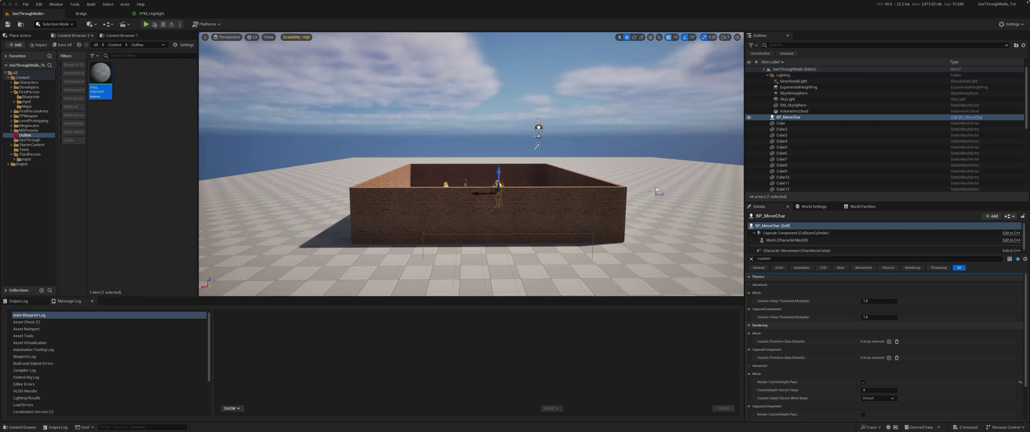
{"action": "left_click", "coordinate": [152, 13]}
{"action": "mouse_move", "coordinate": [372, 230]}
{"action": "right_mouse_down"}
{"action": "mouse_move", "coordinate": [350, 234]}
{"action": "mouse_move", "coordinate": [368, 232]}
{"action": "right_mouse_up"}
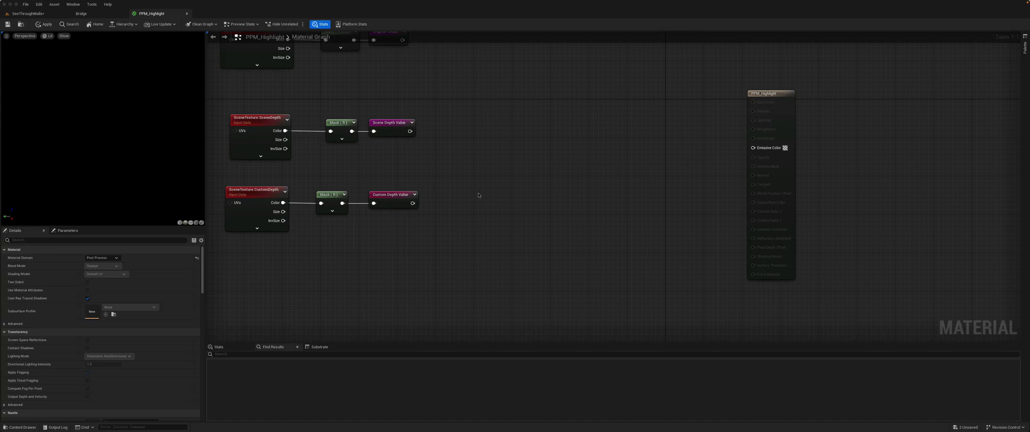
{"action": "left_click", "coordinate": [28, 14]}
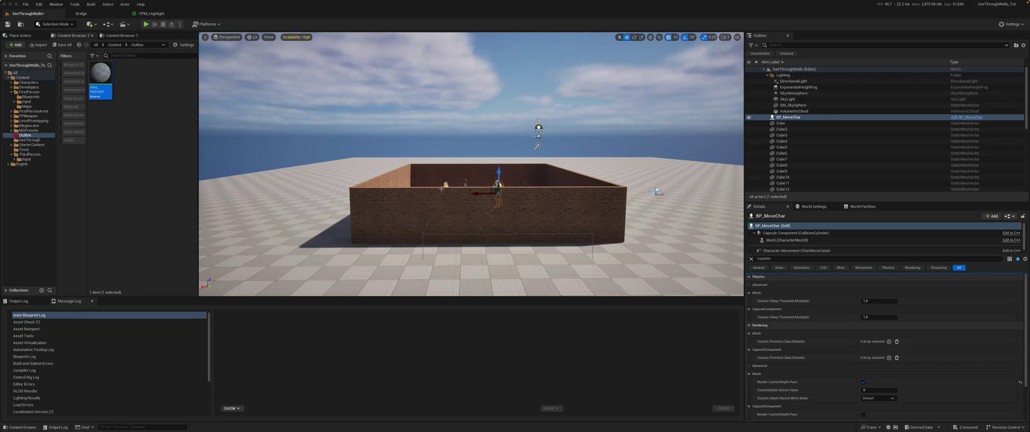
- Return to PPM_Highlight, add a Custom Depth Value named reroute below the existing nodes and connect it to a new Frac node
{"action": "left_click", "coordinate": [151, 14]}
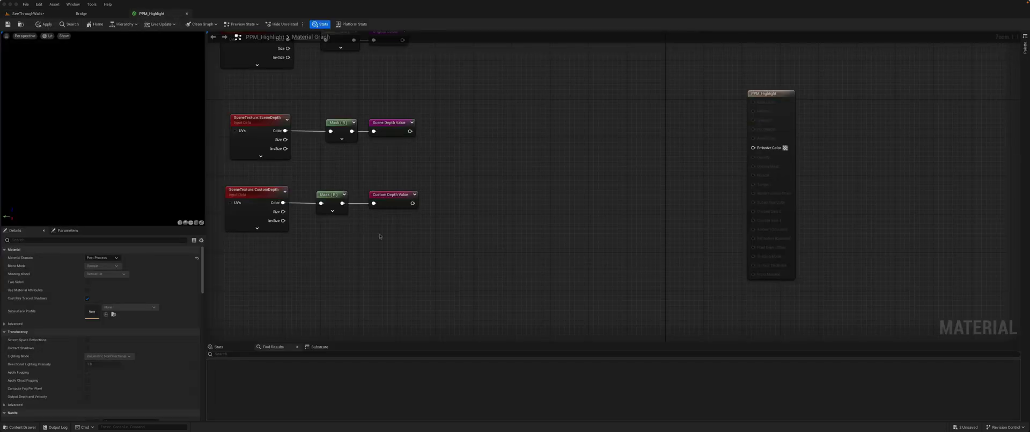
{"action": "right_click_drag", "start_coordinate": [378, 229], "coordinate": [351, 229]}
{"action": "right_click", "coordinate": [384, 246]}
{"action": "type", "text": "custom"}
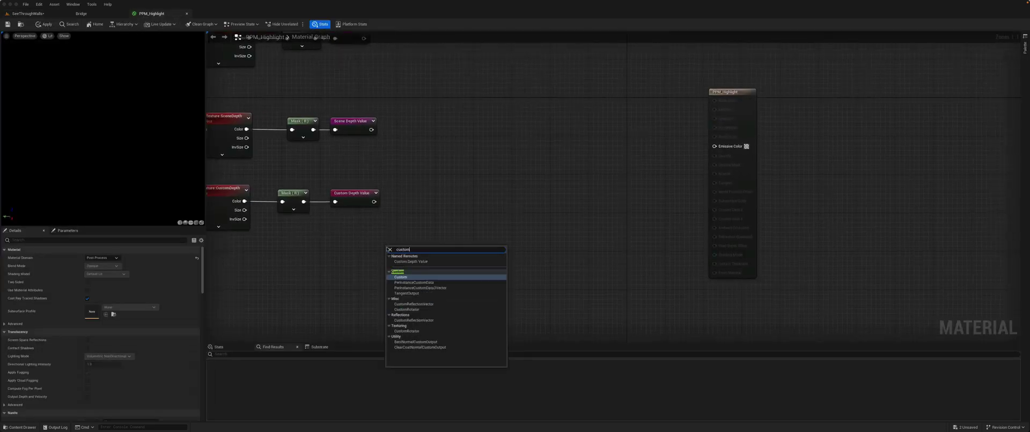
{"action": "left_click", "coordinate": [411, 261]}
{"action": "left_click_drag", "start_coordinate": [377, 241], "coordinate": [427, 247]}
{"action": "type", "text": "frac"}
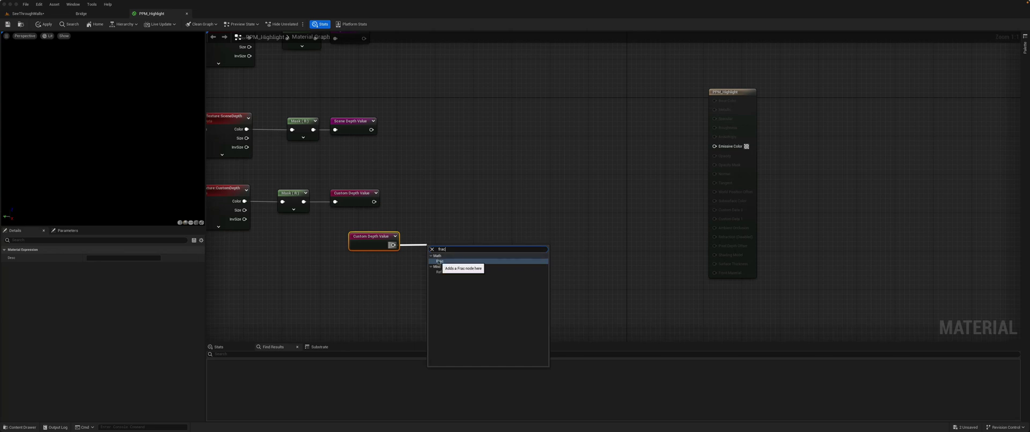
{"action": "left_click", "coordinate": [439, 261]}
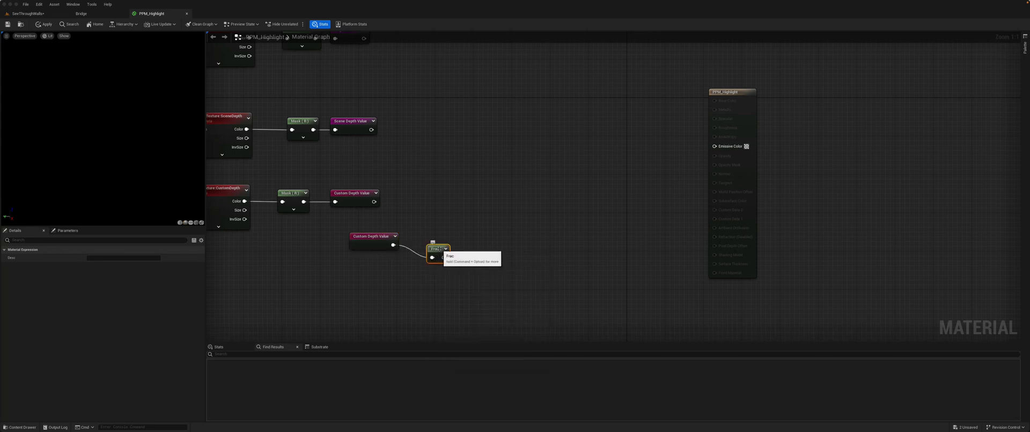
- Align the Frac node with the Custom Depth Value reroute and connect its output to a new Round node
{"action": "left_click_drag", "start_coordinate": [433, 245], "coordinate": [462, 247]}
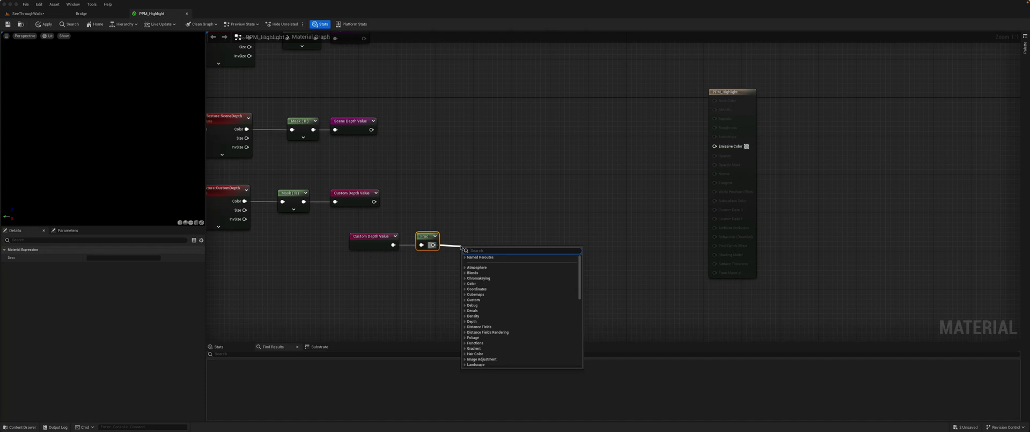
{"action": "type", "text": "round"}
{"action": "key", "text": "Return"}
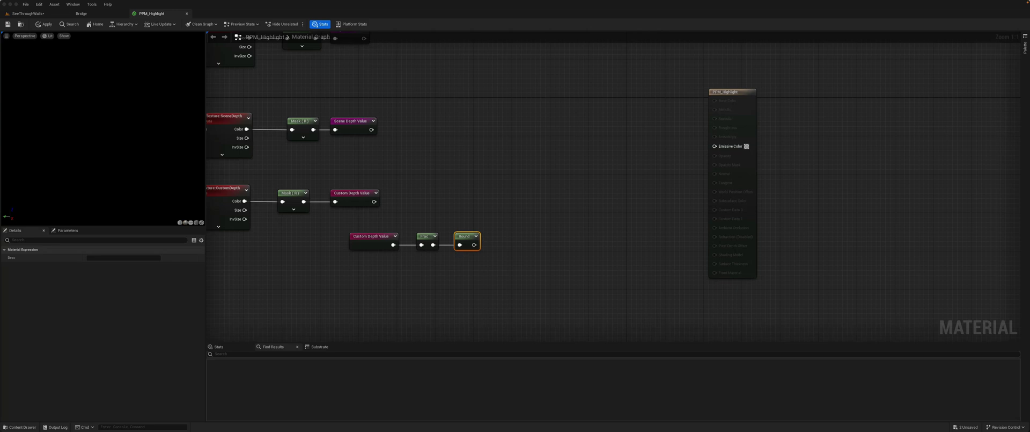
- Add a Lerp node and connect a new Original Colour named reroute to its A input
{"action": "right_click", "coordinate": [559, 189]}
{"action": "type", "text": "lerp"}
{"action": "key", "text": "Return"}
{"action": "left_click_drag", "start_coordinate": [573, 191], "coordinate": [565, 163]}
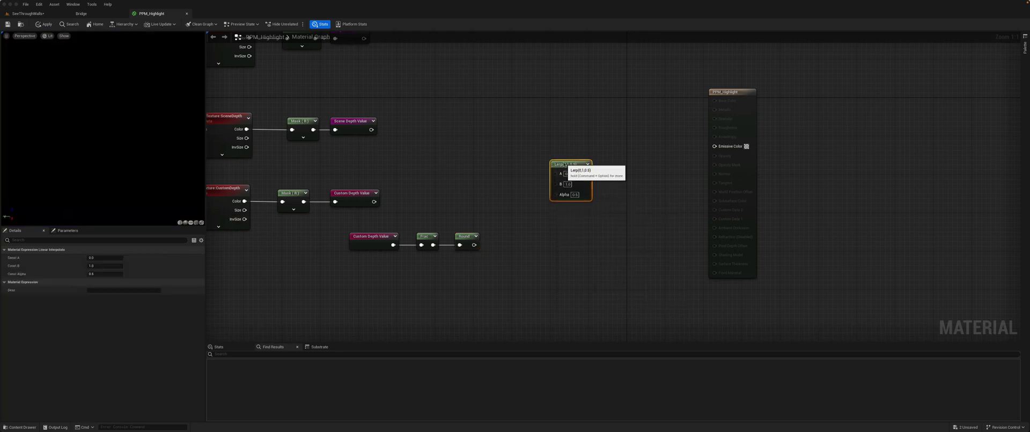
{"action": "right_click_drag", "start_coordinate": [445, 159], "coordinate": [459, 177]}
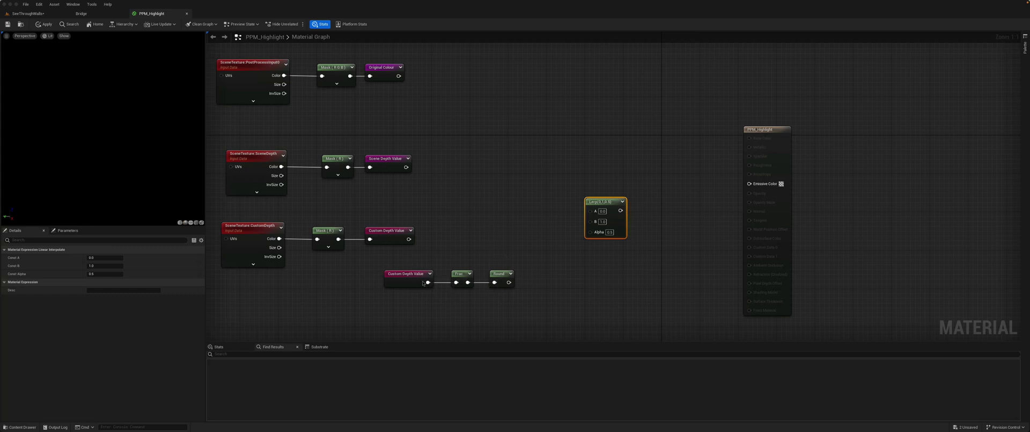
{"action": "right_click", "coordinate": [487, 186]}
{"action": "type", "text": "origin"}
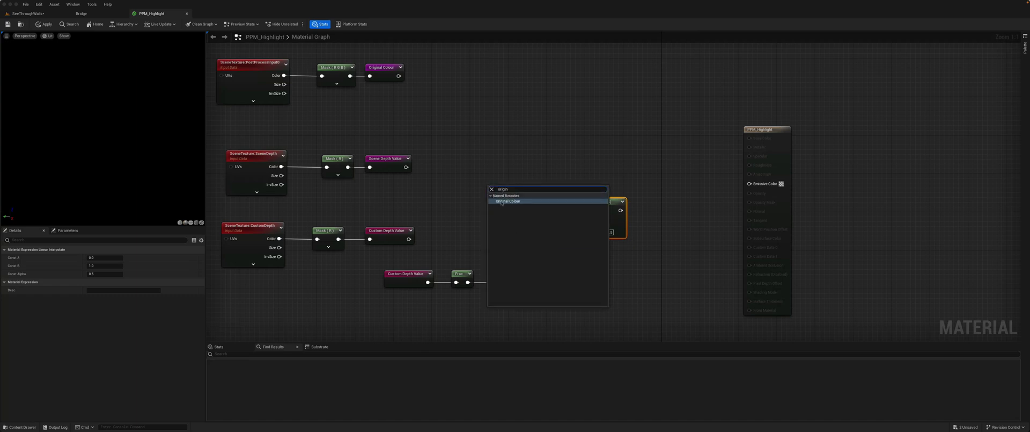
{"action": "key", "text": "Return"}
{"action": "left_click_drag", "start_coordinate": [497, 191], "coordinate": [590, 210]}
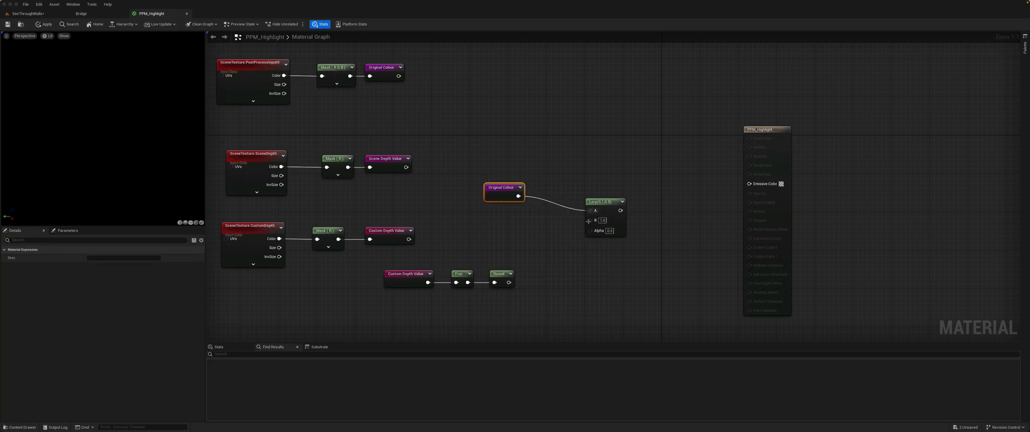
- Add a three-component constant colour node, set it to bright green and connect it to the Lerp's B input
{"action": "key", "text": "3"}
{"action": "left_click", "coordinate": [507, 227]}
{"action": "left_click_drag", "start_coordinate": [516, 233], "coordinate": [482, 214]}
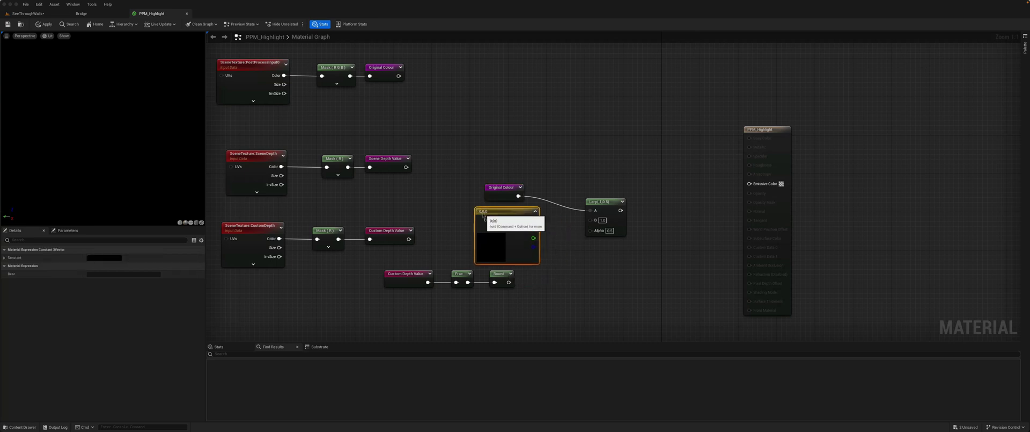
{"action": "double_click", "coordinate": [487, 242]}
{"action": "left_click_drag", "start_coordinate": [518, 312], "coordinate": [516, 320]}
{"action": "left_click", "coordinate": [572, 386]}
{"action": "left_click_drag", "start_coordinate": [542, 220], "coordinate": [591, 221]}
- Connect the Round output to the Lerp's Alpha and the Lerp to Emissive Color, and apply and save the material
{"action": "left_click", "coordinate": [599, 210]}
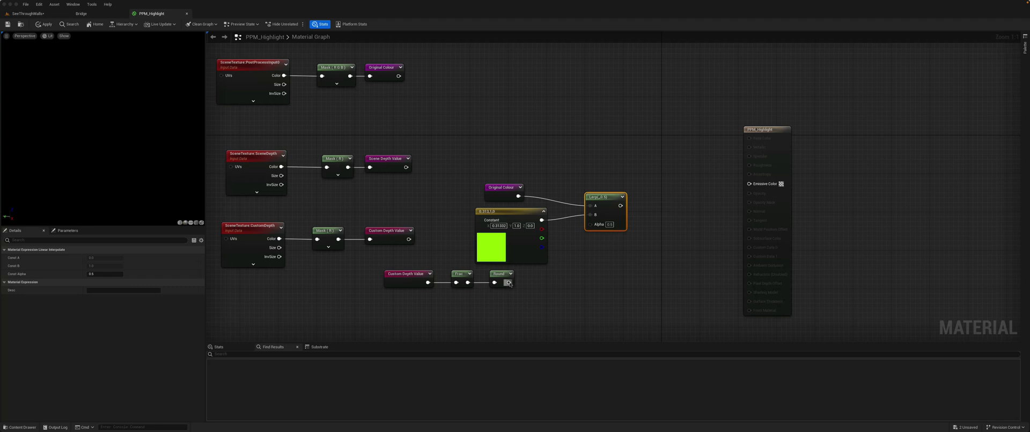
{"action": "left_click_drag", "start_coordinate": [509, 282], "coordinate": [751, 184]}
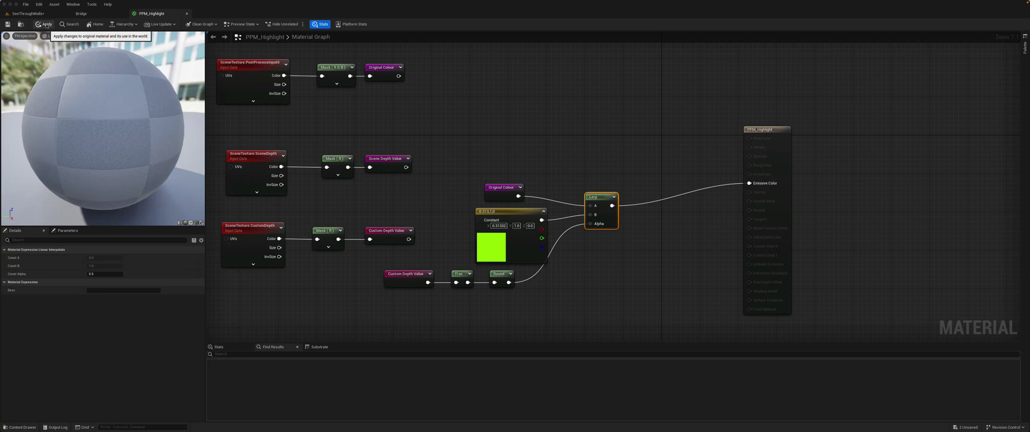
{"action": "left_click", "coordinate": [46, 25]}
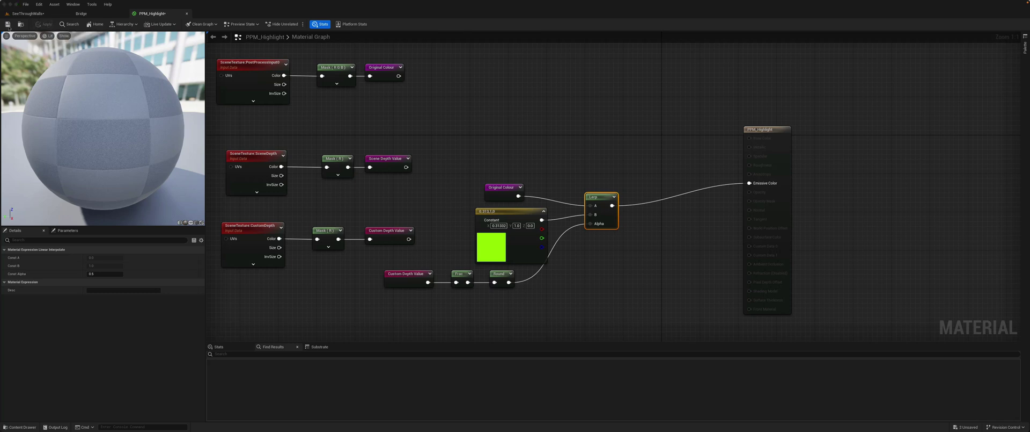
{"action": "left_click", "coordinate": [8, 24]}
- Switch to the SeeThroughWalls level and place a Post Process Volume in front of the walled room
{"action": "left_click", "coordinate": [31, 14]}
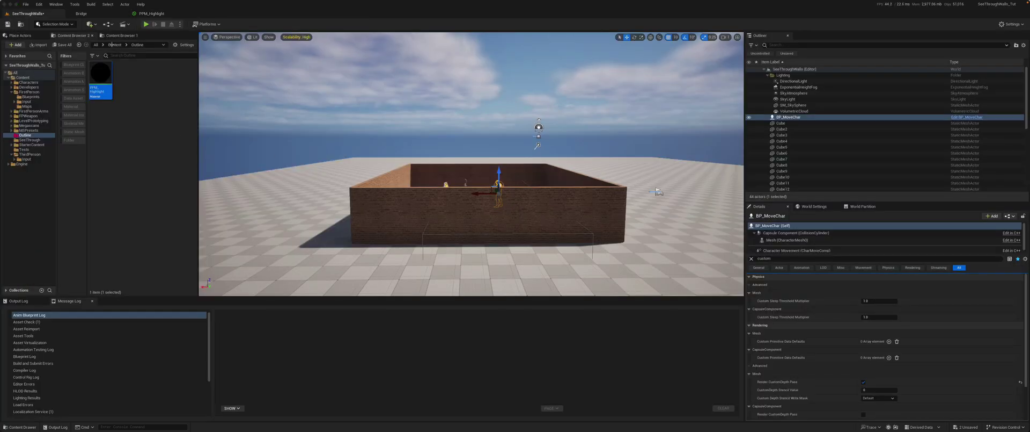
{"action": "left_click", "coordinate": [96, 24]}
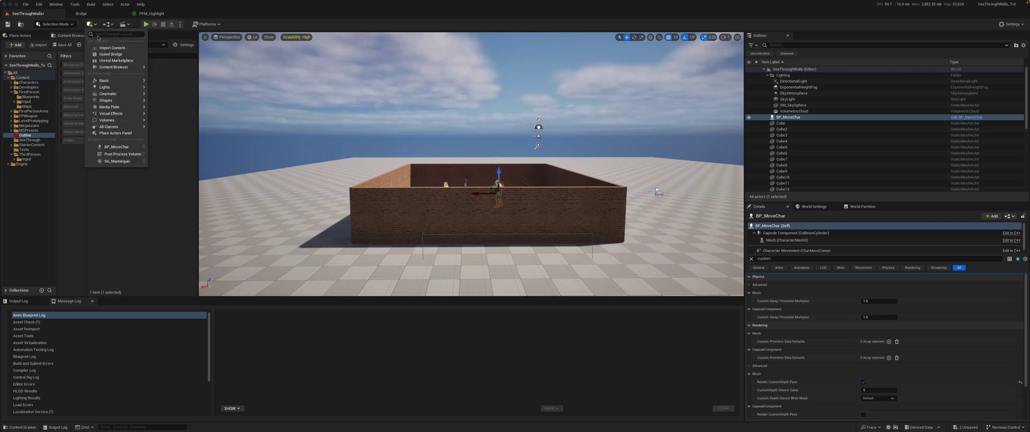
{"action": "type", "text": "post"}
{"action": "left_click", "coordinate": [123, 42]}
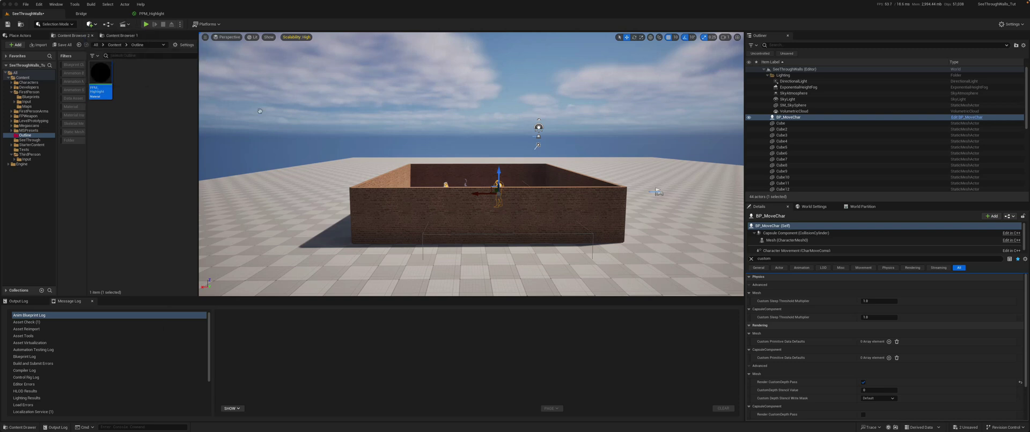
{"action": "left_click_drag", "start_coordinate": [479, 229], "coordinate": [477, 229]}
- Enable Infinite Extent (Unbound) on the Post Process Volume
{"action": "left_click", "coordinate": [752, 258]}
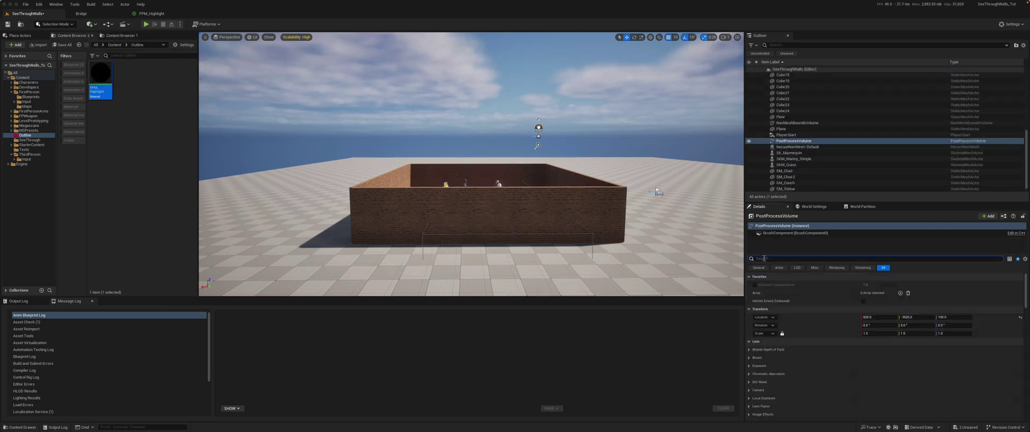
{"action": "type", "text": "unbo"}
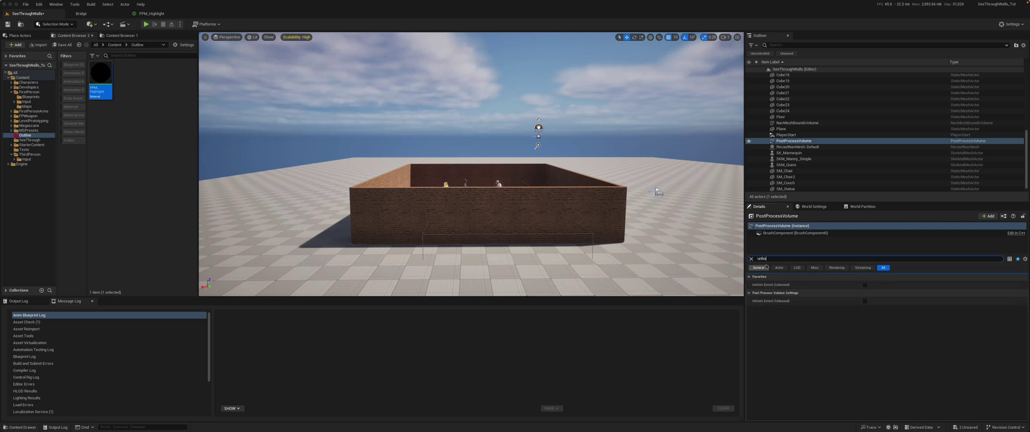
{"action": "left_click", "coordinate": [865, 284]}
- Add an asset reference element to the volume's Post Process Materials array and assign PPM_Highlight to it
{"action": "left_click", "coordinate": [751, 258]}
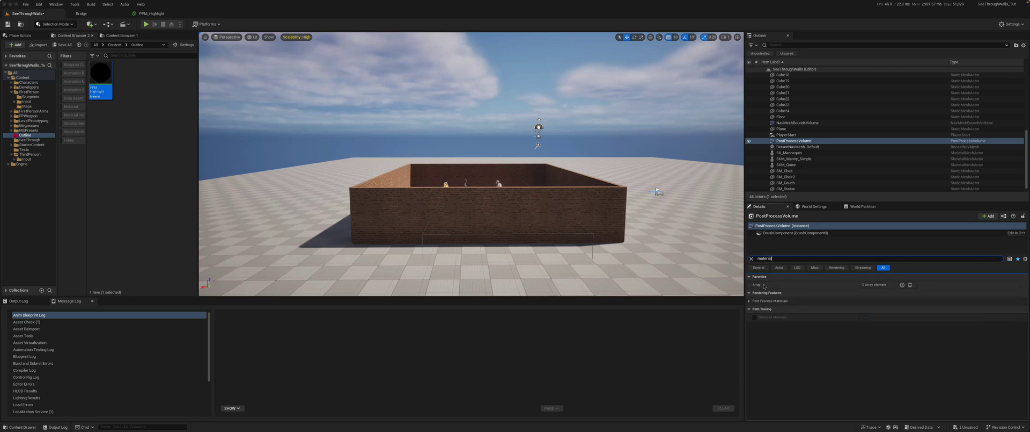
{"action": "left_click", "coordinate": [754, 300]}
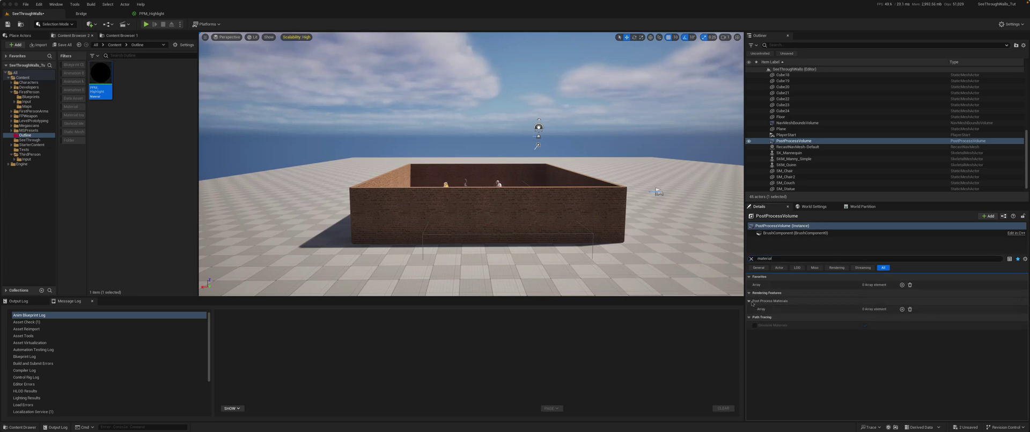
{"action": "left_click", "coordinate": [902, 309]}
{"action": "left_click", "coordinate": [754, 309]}
{"action": "left_click", "coordinate": [874, 317]}
{"action": "left_click", "coordinate": [880, 339]}
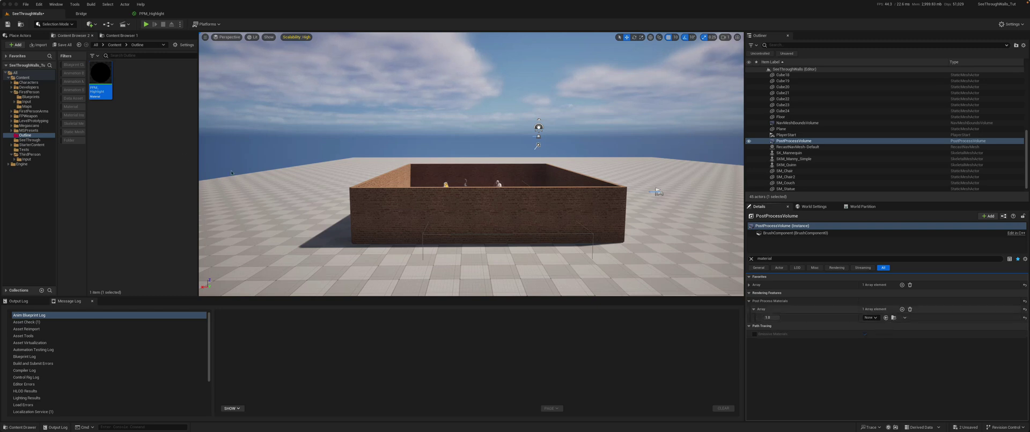
{"action": "left_click_drag", "start_coordinate": [97, 89], "coordinate": [876, 316]}
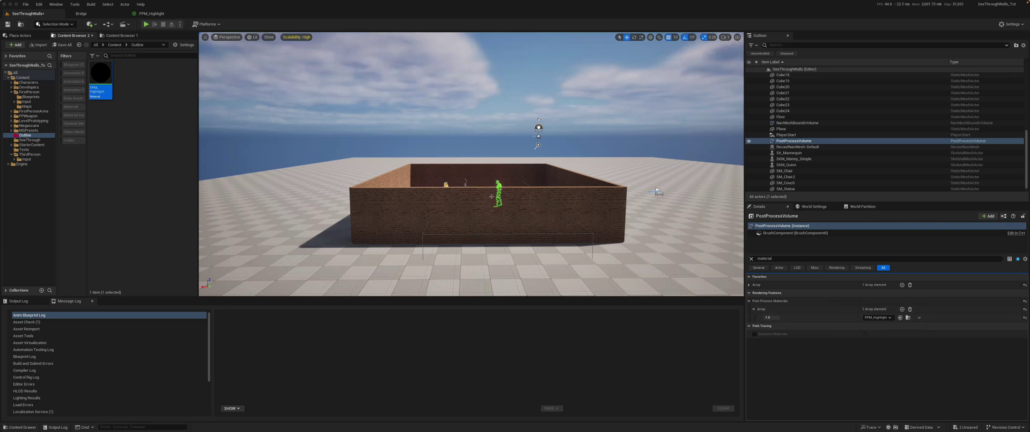
- Enable Render CustomDepth Pass on the SM_Couch and SK_Mannequin actors in the room
{"action": "right_click_drag", "start_coordinate": [487, 189], "coordinate": [491, 203]}
{"action": "key", "text": "w"}
{"action": "left_click", "coordinate": [444, 154]}
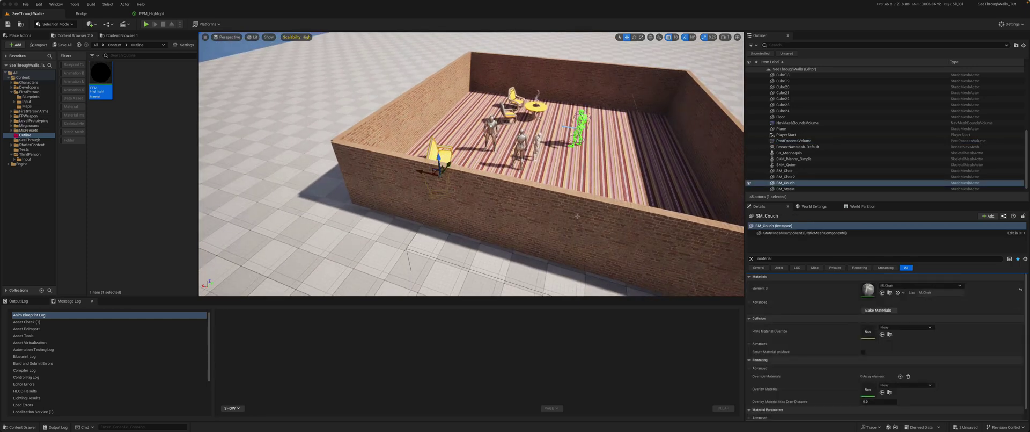
{"action": "left_click_drag", "start_coordinate": [776, 257], "coordinate": [744, 254]}
{"action": "type", "text": "custo"}
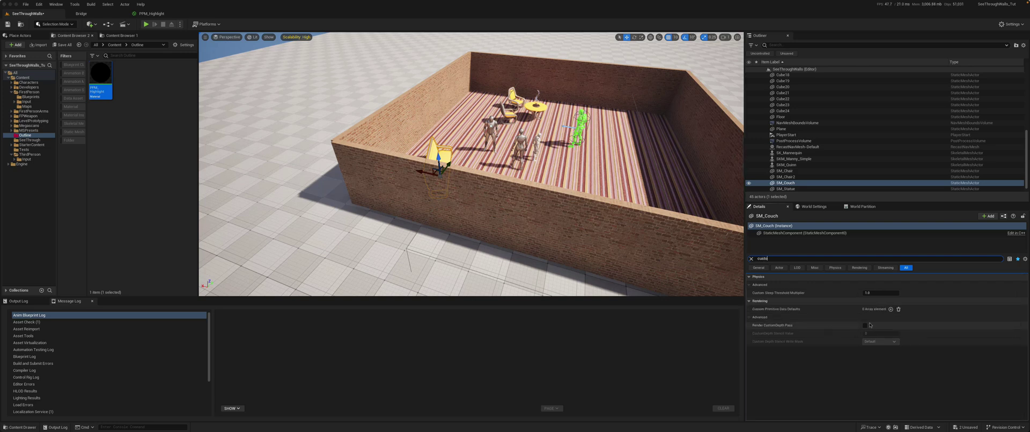
{"action": "left_click", "coordinate": [865, 325]}
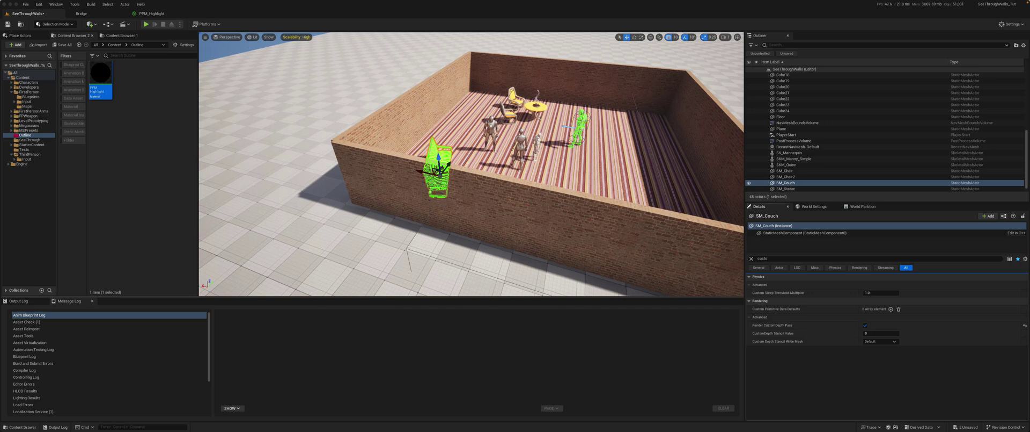
{"action": "left_click", "coordinate": [538, 139]}
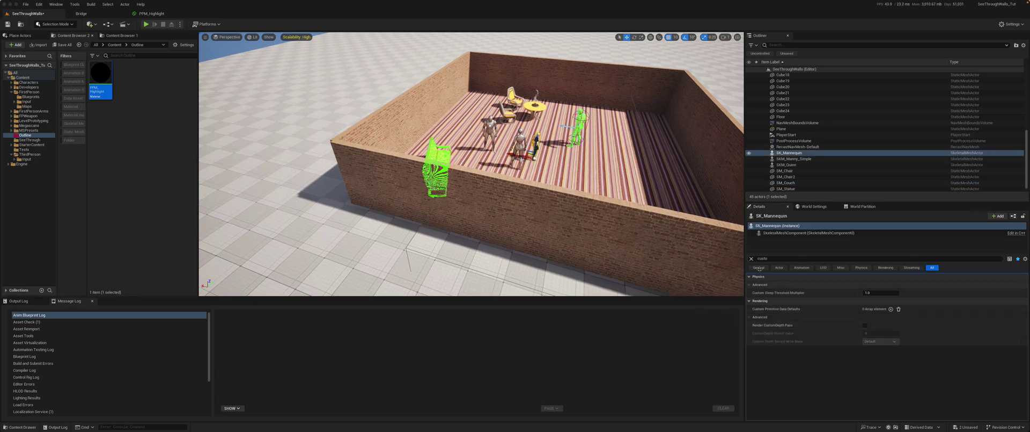
{"action": "left_click", "coordinate": [866, 325]}
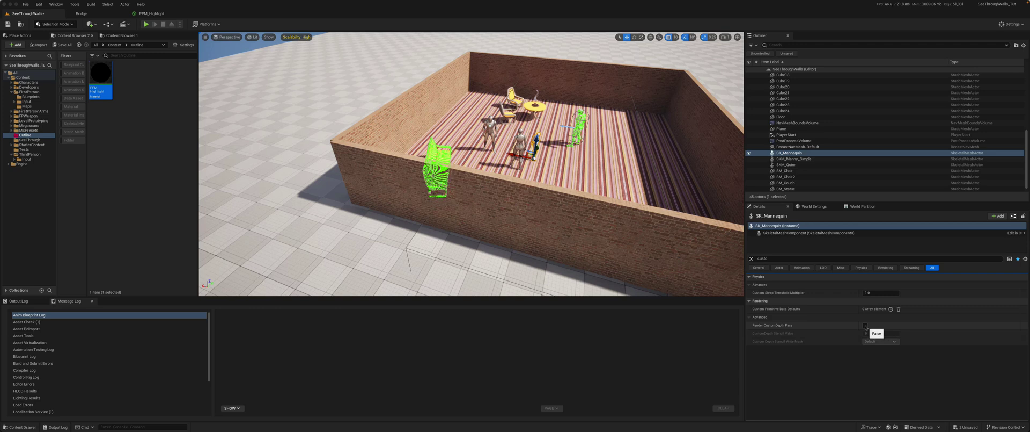
- Examine the highlighted couch and characters from outside the walls, up close inside the room and from above
{"action": "mouse_move", "coordinate": [470, 262]}
{"action": "right_mouse_down"}
{"action": "mouse_move", "coordinate": [451, 295]}
{"action": "mouse_move", "coordinate": [465, 263]}
{"action": "right_mouse_up"}
{"action": "key", "text": "w"}
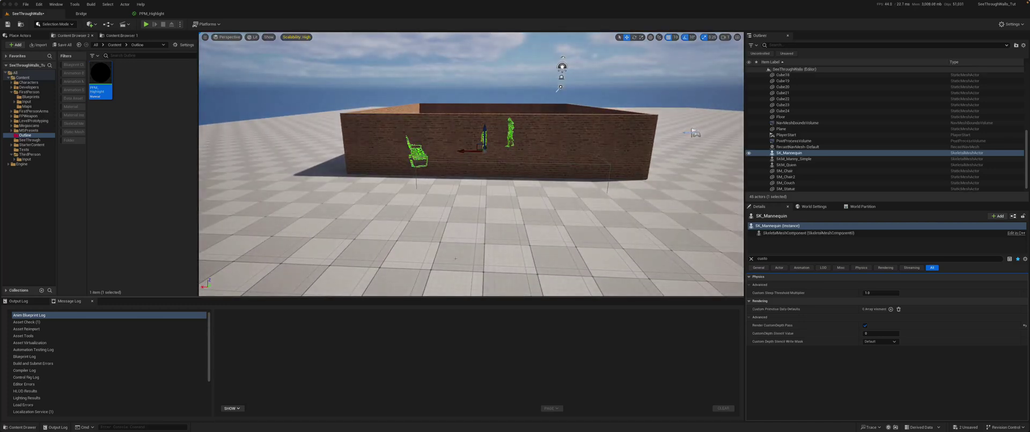
{"action": "scroll", "coordinate": [455, 258], "scroll_direction": "up", "scroll_amount": 2}
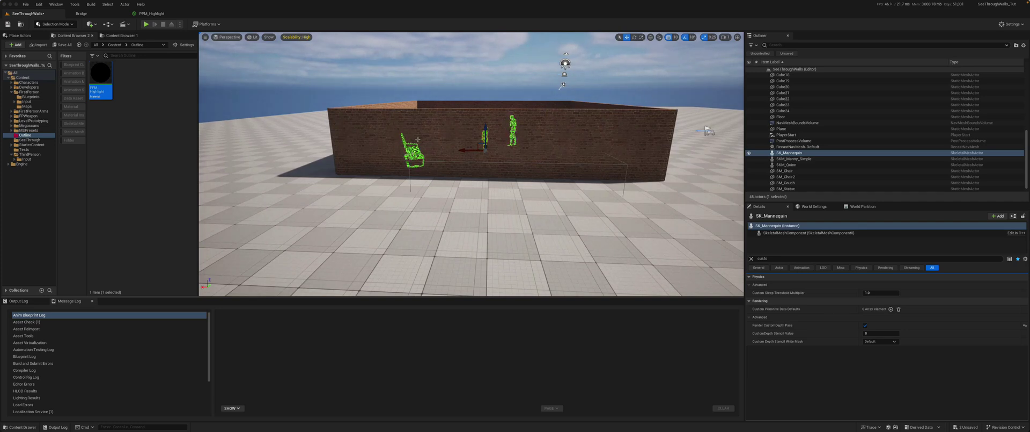
{"action": "scroll", "coordinate": [424, 153], "scroll_direction": "up", "scroll_amount": 3}
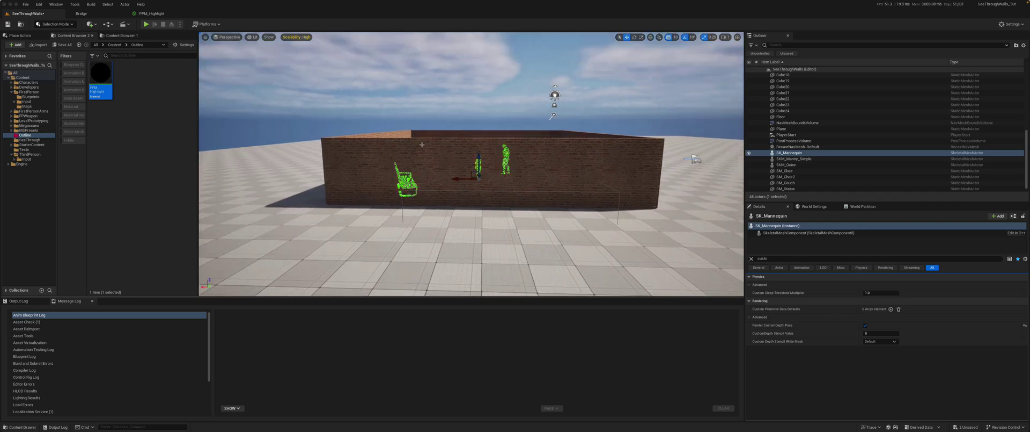
{"action": "scroll", "coordinate": [422, 144], "scroll_direction": "up", "scroll_amount": 10}
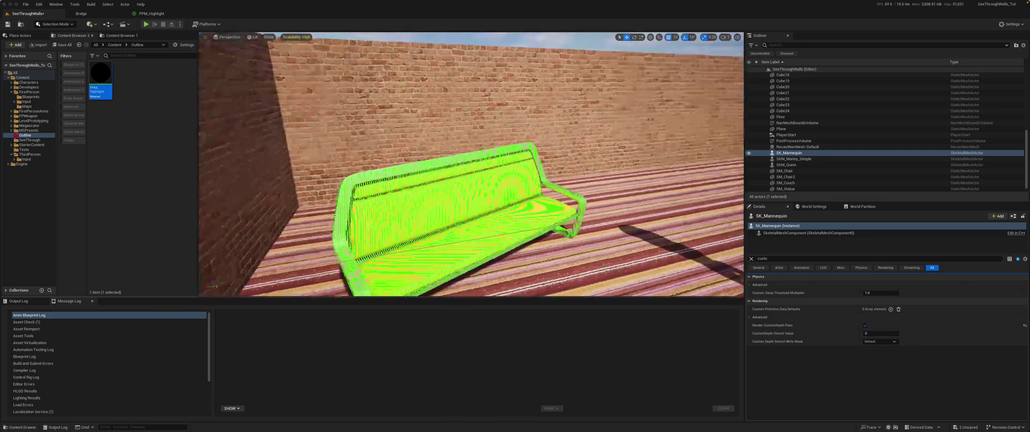
{"action": "scroll", "coordinate": [422, 144], "scroll_direction": "down", "scroll_amount": 12}
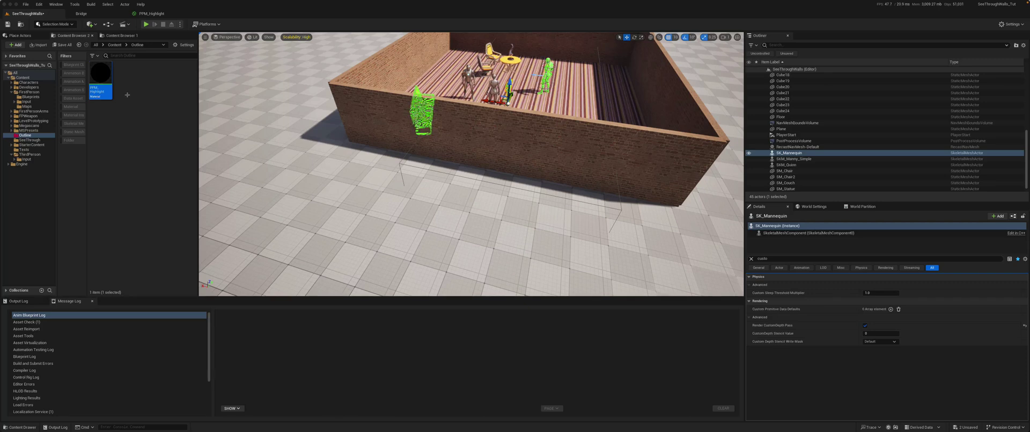
- Return to the PPM_Highlight graph and move the material output node slightly lower
{"action": "left_click", "coordinate": [151, 14]}
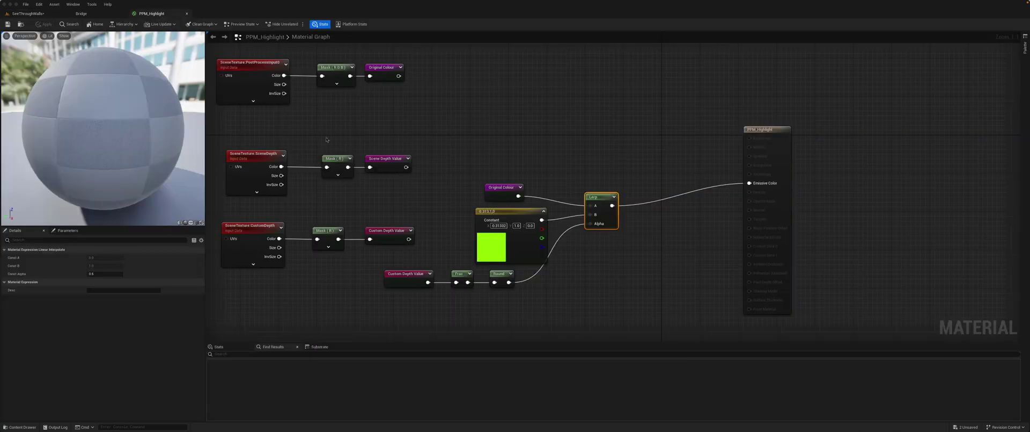
{"action": "right_click_drag", "start_coordinate": [434, 115], "coordinate": [374, 145]}
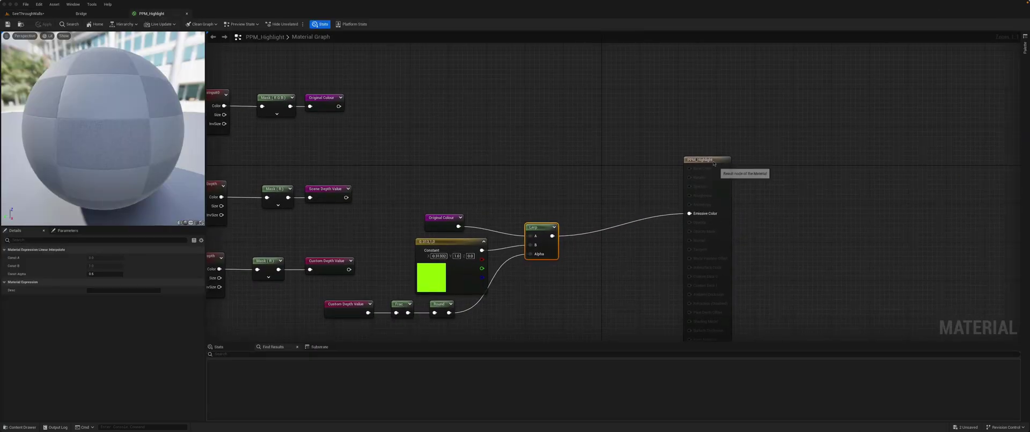
{"action": "left_click_drag", "start_coordinate": [712, 163], "coordinate": [717, 182]}
{"action": "left_click", "coordinate": [432, 124]}
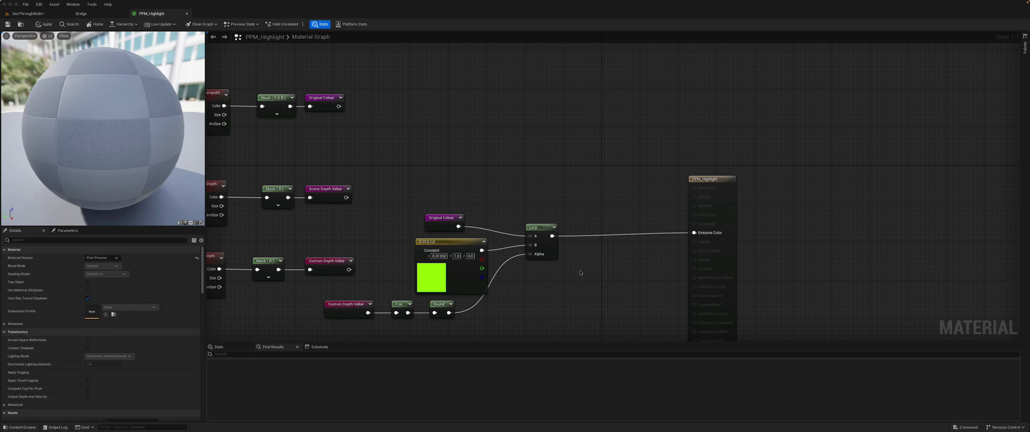
- Add a named reroute called Highlight Colour from the Lerp output and disconnect the Lerp from Emissive Color
{"action": "right_click_drag", "start_coordinate": [580, 272], "coordinate": [598, 269]}
{"action": "left_click_drag", "start_coordinate": [570, 233], "coordinate": [602, 272]}
{"action": "type", "text": "name"}
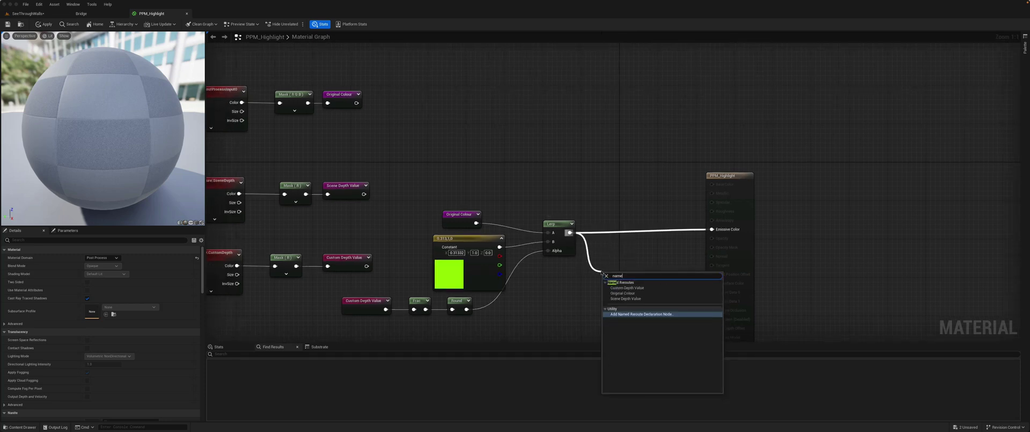
{"action": "key", "text": "Return"}
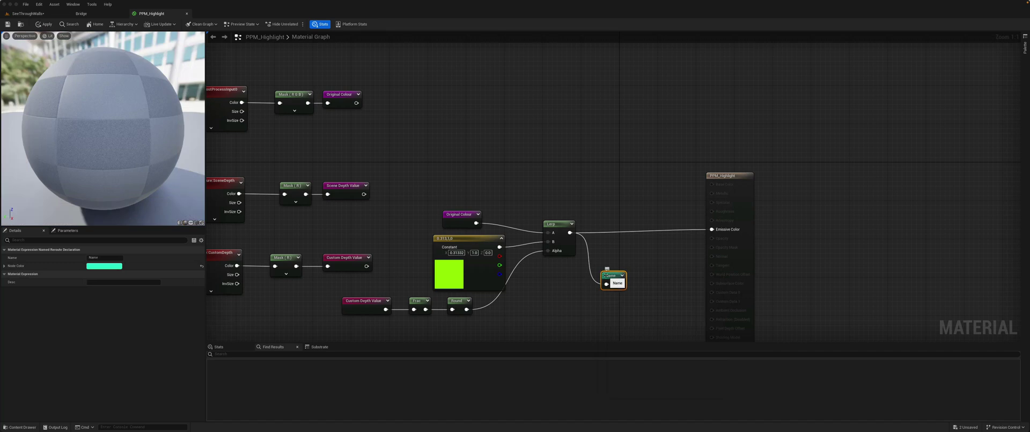
{"action": "double_click", "coordinate": [607, 276]}
{"action": "type", "text": "Highlight Colour"}
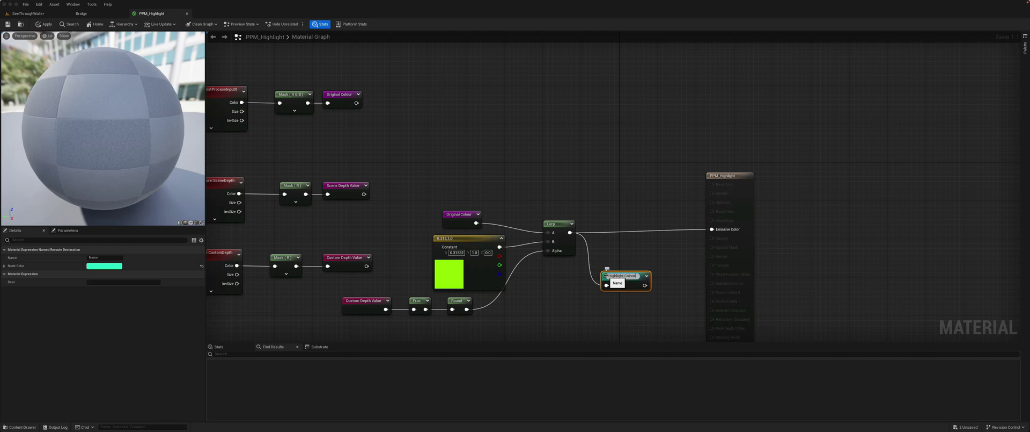
{"action": "key", "text": "Return"}
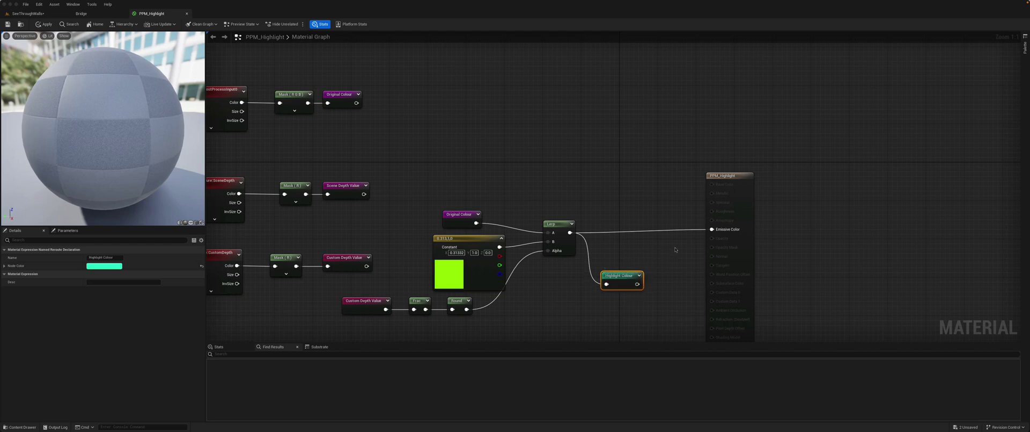
{"action": "left_click", "coordinate": [712, 230], "text": "alt"}
{"action": "right_click_drag", "start_coordinate": [439, 146], "coordinate": [489, 160]}
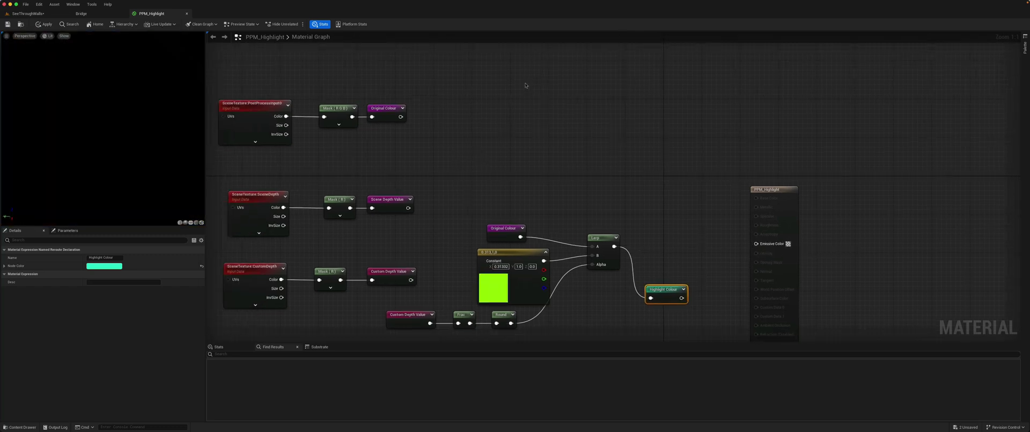
- Add an If node to the graph and move the material output node up beside it, leaving space between them
{"action": "right_click", "coordinate": [576, 95]}
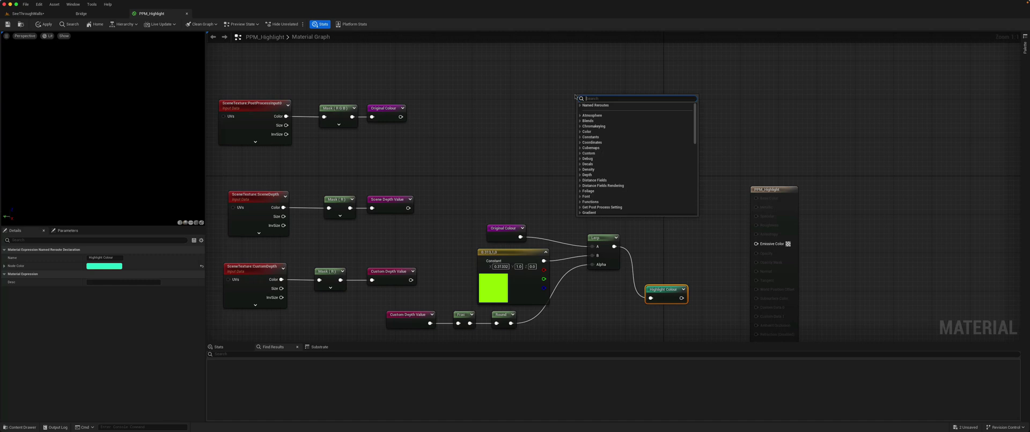
{"action": "type", "text": "if"}
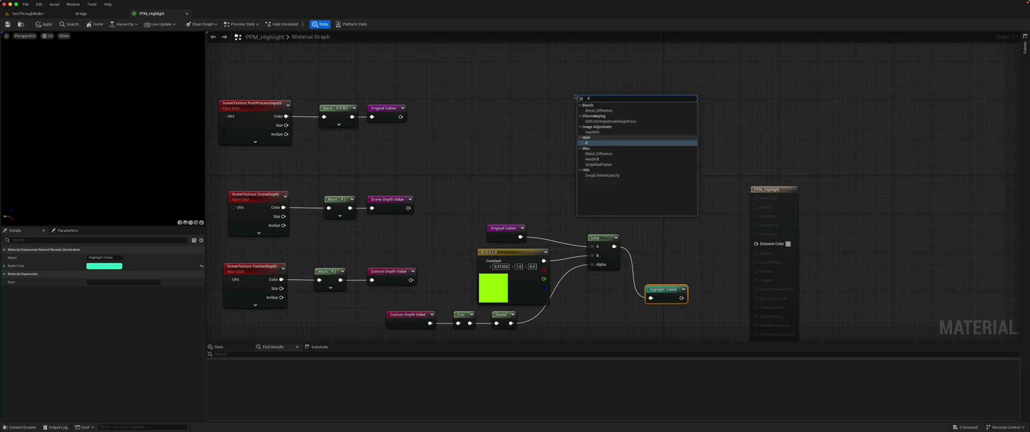
{"action": "key", "text": "Return"}
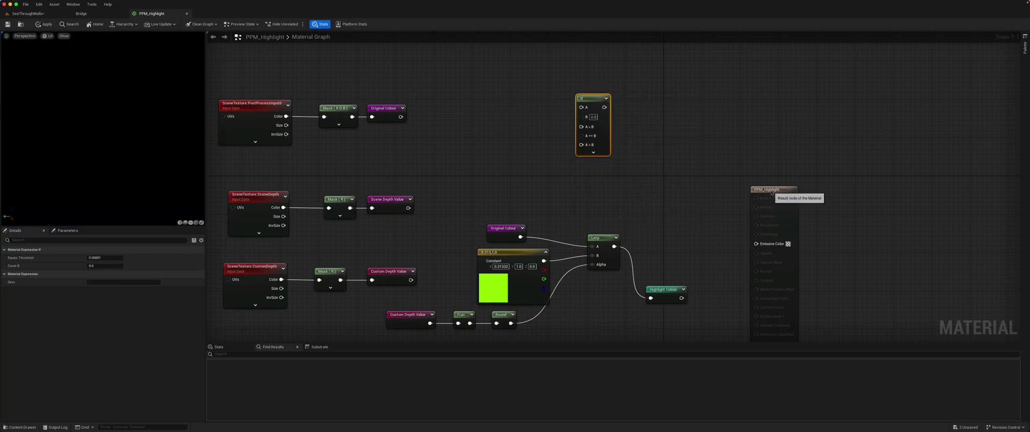
{"action": "left_click_drag", "start_coordinate": [773, 190], "coordinate": [797, 93]}
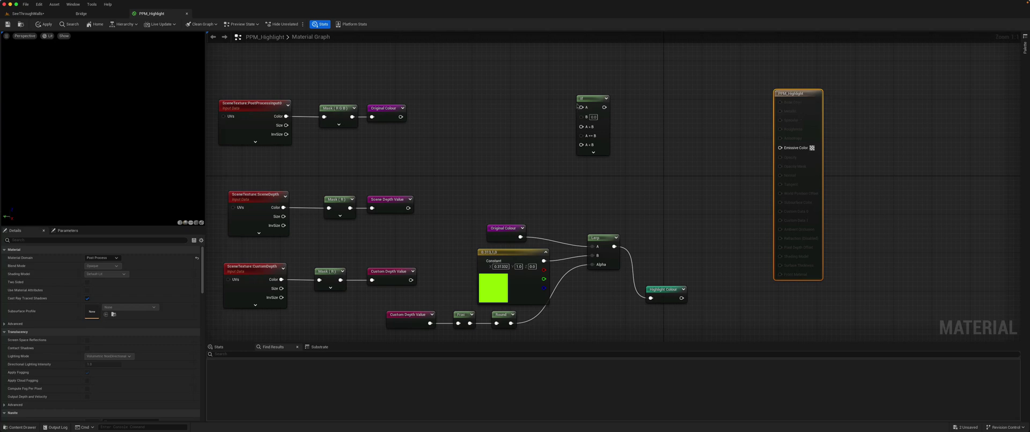
{"action": "left_click_drag", "start_coordinate": [580, 103], "coordinate": [606, 102]}
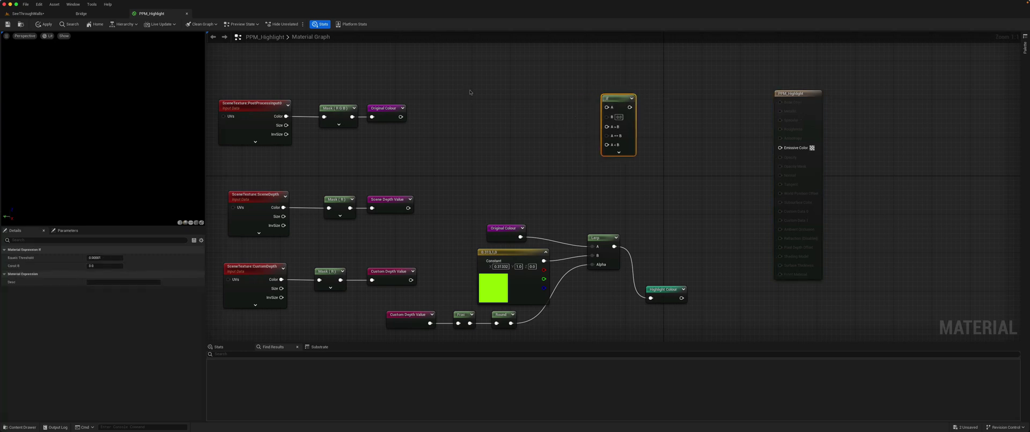
- Place Custom Depth Value and Scene Depth Value named reroutes one above the other, ahead of the If node
{"action": "right_click", "coordinate": [456, 71]}
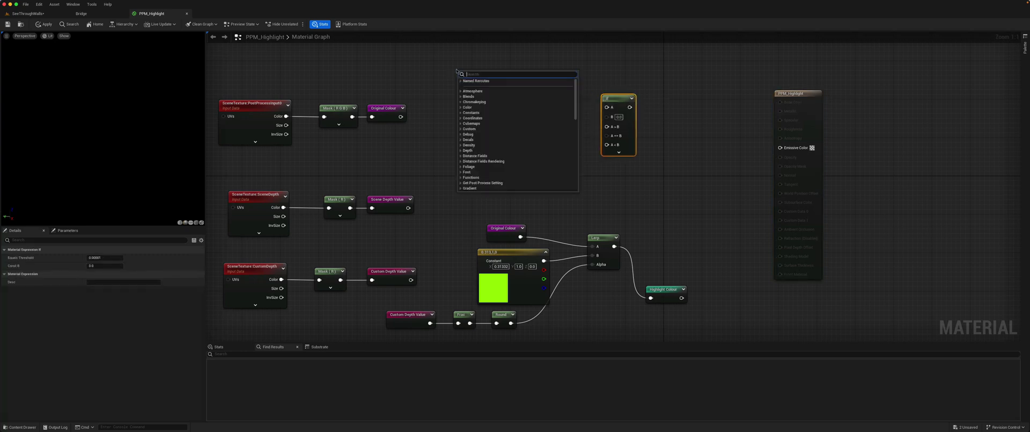
{"action": "type", "text": "cust"}
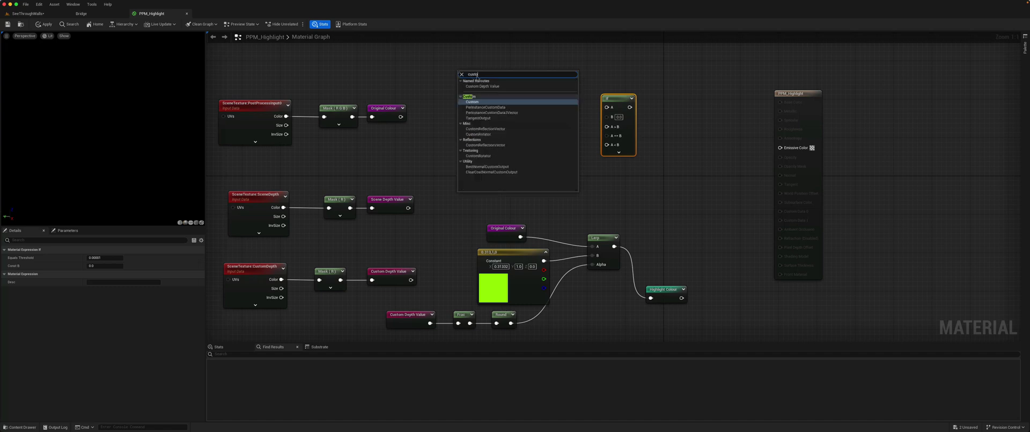
{"action": "type", "text": "o"}
{"action": "left_click", "coordinate": [482, 86]}
{"action": "left_click_drag", "start_coordinate": [491, 82], "coordinate": [473, 74]}
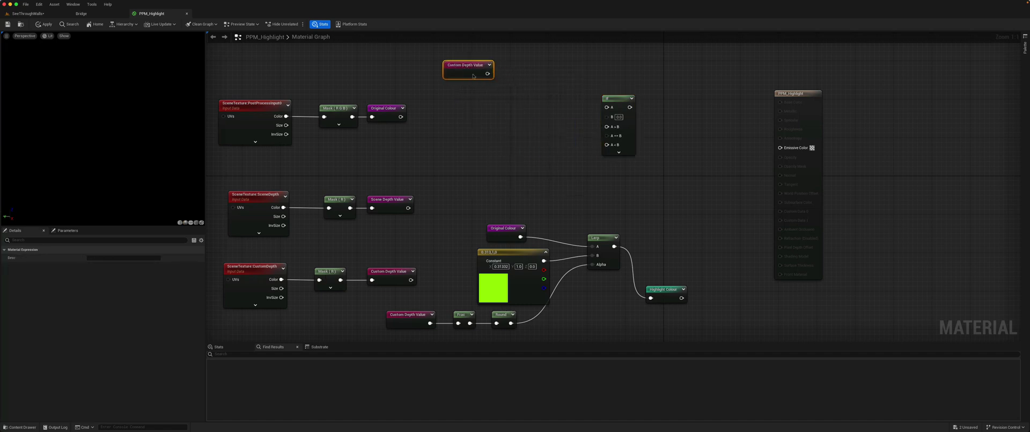
{"action": "right_click", "coordinate": [449, 121]}
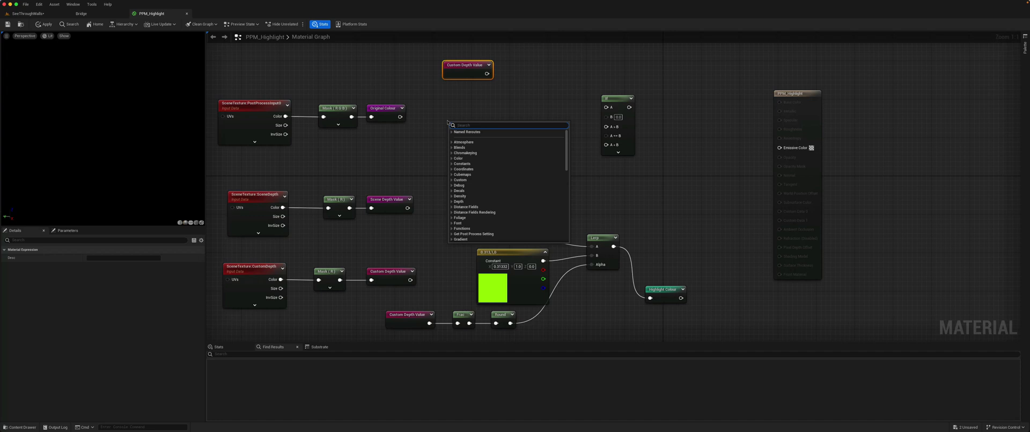
{"action": "type", "text": "sc"}
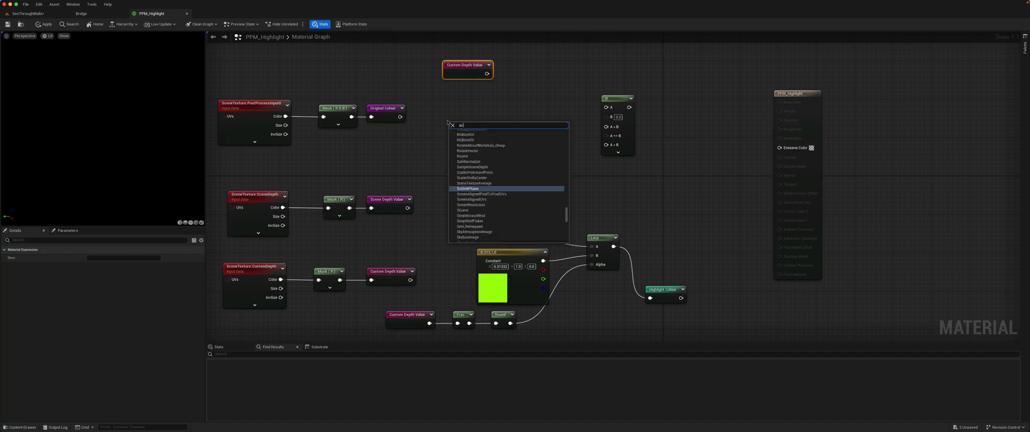
{"action": "type", "text": "en"}
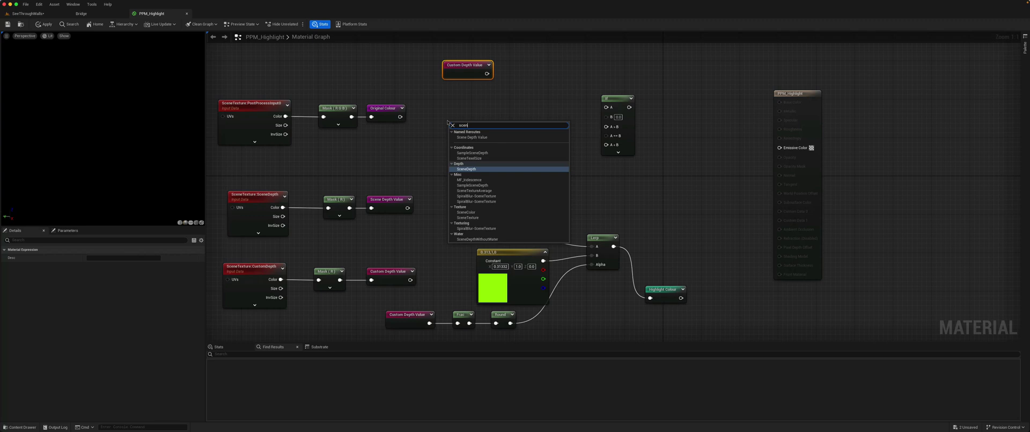
{"action": "left_click", "coordinate": [471, 137]}
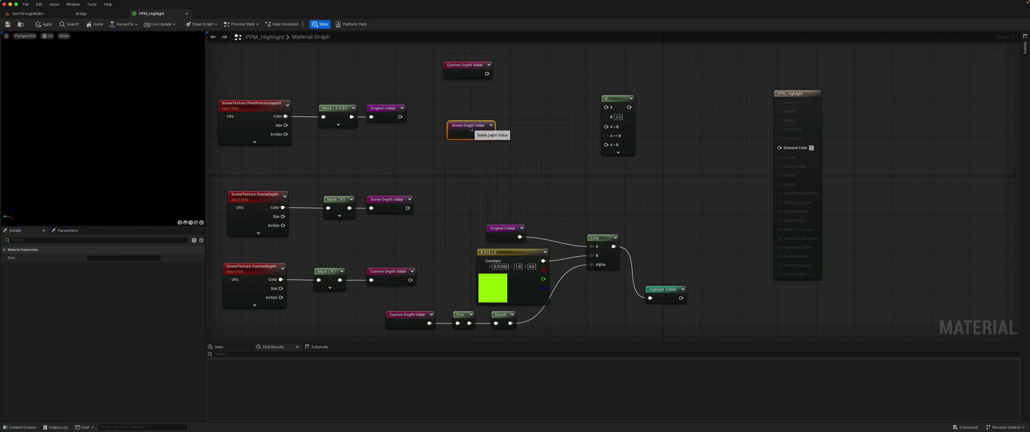
{"action": "left_click_drag", "start_coordinate": [471, 135], "coordinate": [464, 116]}
- Connect Custom Depth Value to the If node's A input and Scene Depth Value to B, and tidy the node positions
{"action": "left_click_drag", "start_coordinate": [487, 74], "coordinate": [607, 106]}
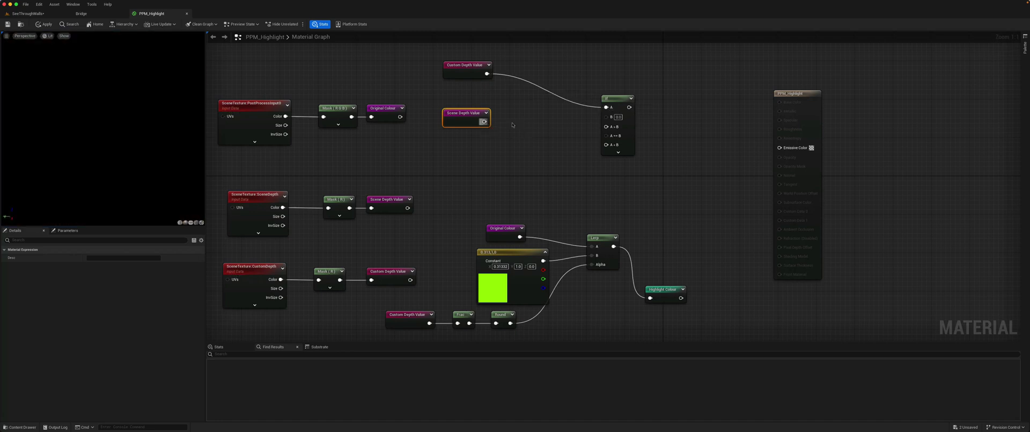
{"action": "left_click_drag", "start_coordinate": [484, 121], "coordinate": [607, 116]}
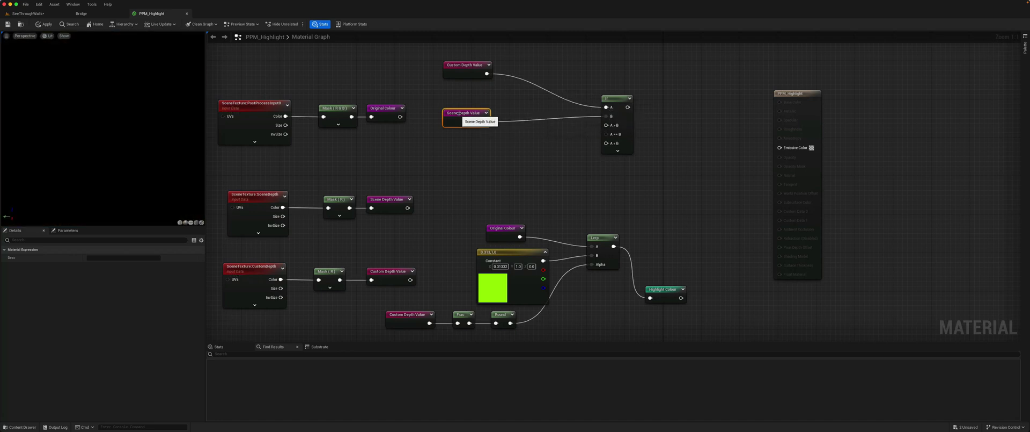
{"action": "left_click_drag", "start_coordinate": [462, 112], "coordinate": [466, 103]}
{"action": "left_click_drag", "start_coordinate": [614, 101], "coordinate": [614, 96]}
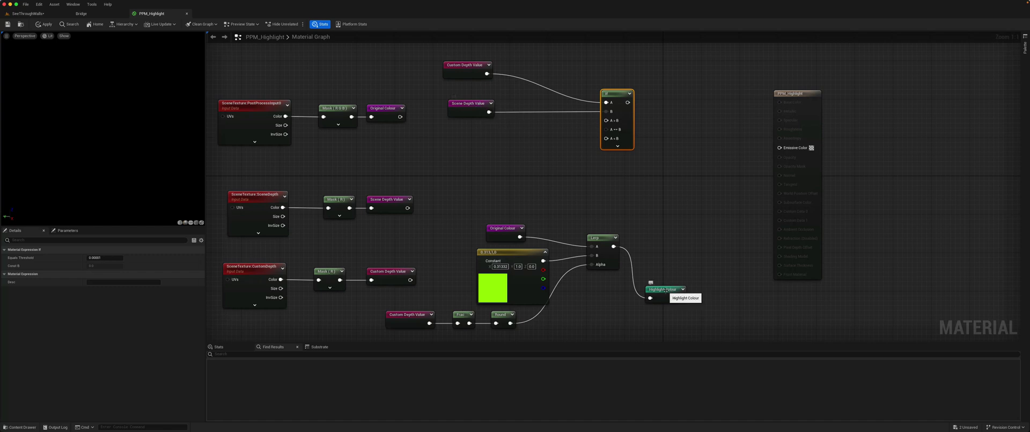
- Add a Highlight Colour named reroute and connect it to the If node's A > B input
{"action": "right_click", "coordinate": [461, 146]}
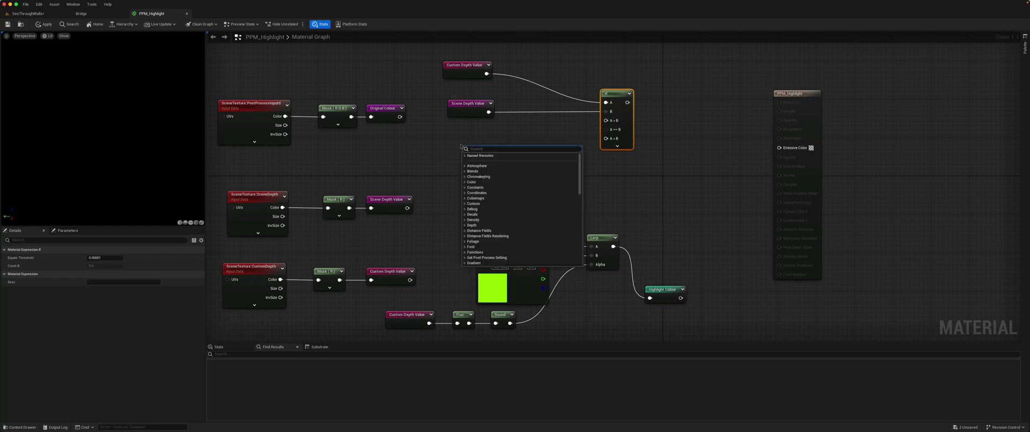
{"action": "type", "text": "high"}
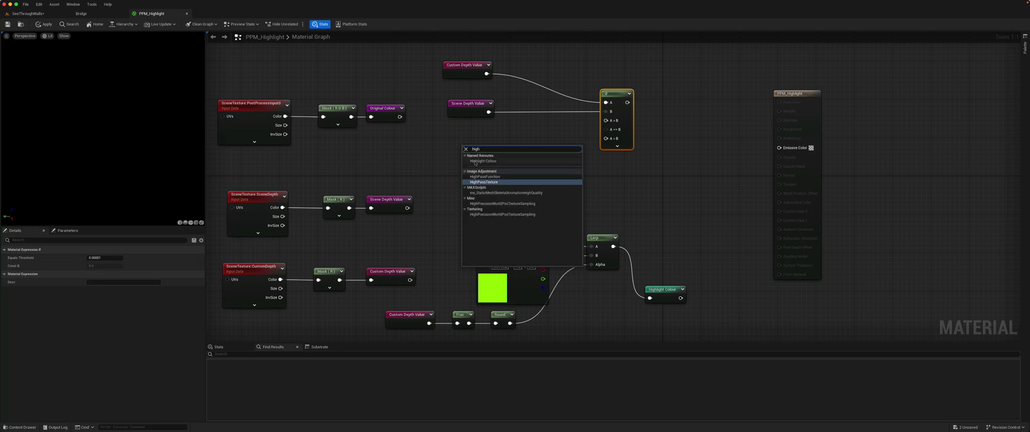
{"action": "left_click", "coordinate": [483, 161]}
{"action": "left_click_drag", "start_coordinate": [488, 156], "coordinate": [607, 120]}
- Add an Original Colour named reroute and connect it to the If node's A == B and A < B inputs
{"action": "right_click", "coordinate": [463, 170]}
{"action": "type", "text": "orig"}
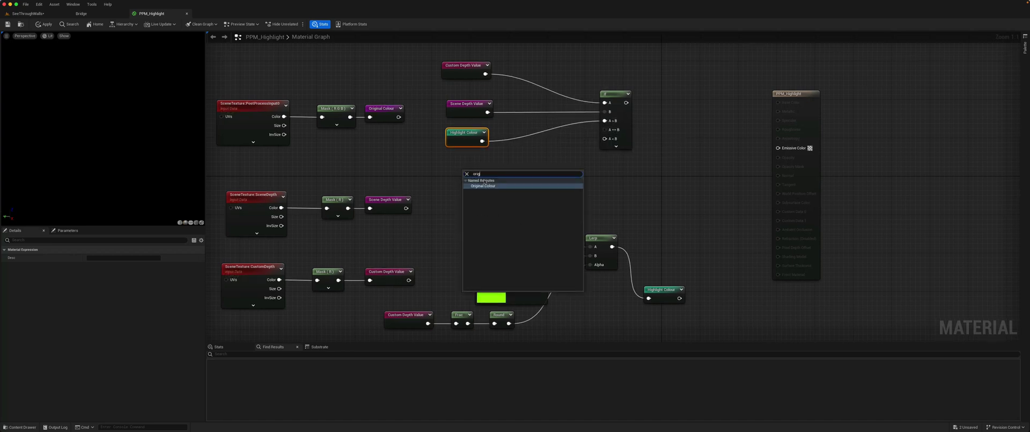
{"action": "left_click", "coordinate": [483, 186]}
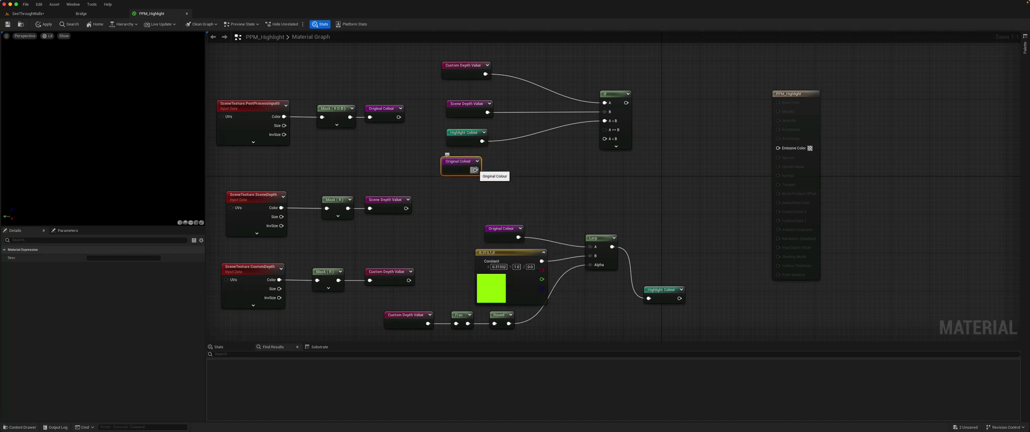
{"action": "left_click_drag", "start_coordinate": [475, 169], "coordinate": [606, 129]}
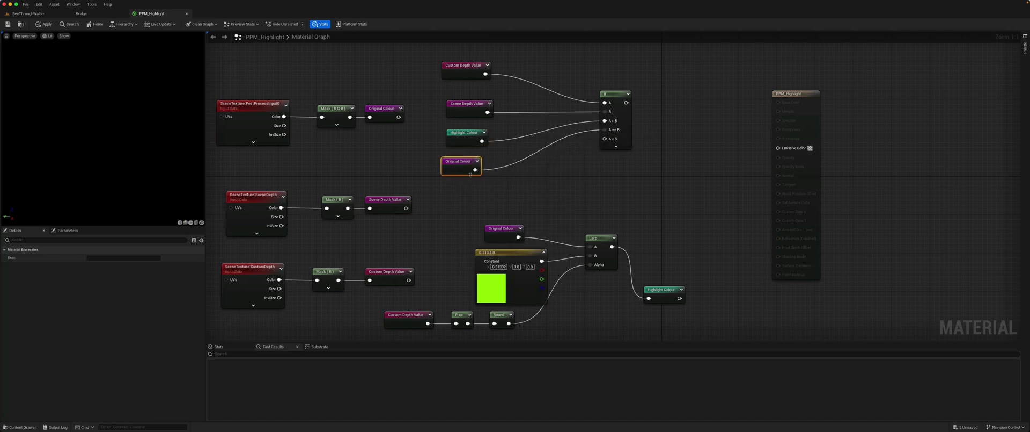
{"action": "left_click_drag", "start_coordinate": [475, 169], "coordinate": [606, 138]}
- Connect the If output to Emissive Color, and apply and save the PPM_Highlight material
{"action": "left_click_drag", "start_coordinate": [627, 103], "coordinate": [778, 147]}
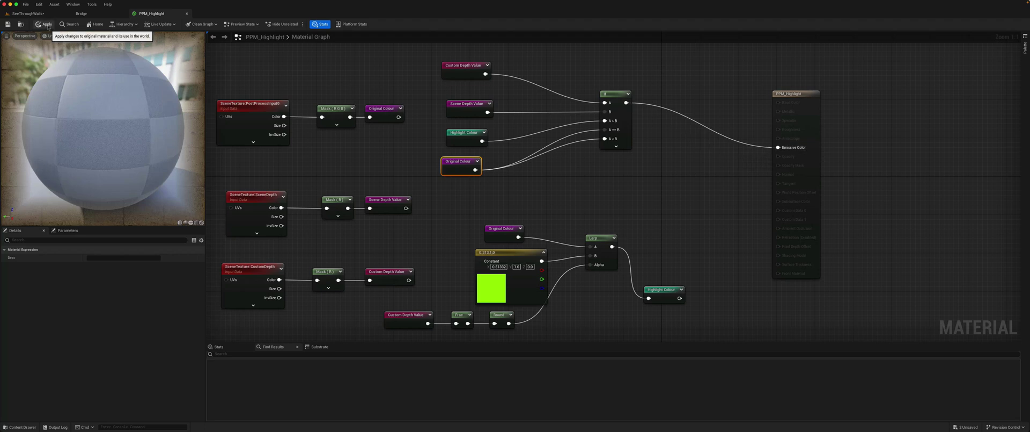
{"action": "left_click", "coordinate": [45, 24]}
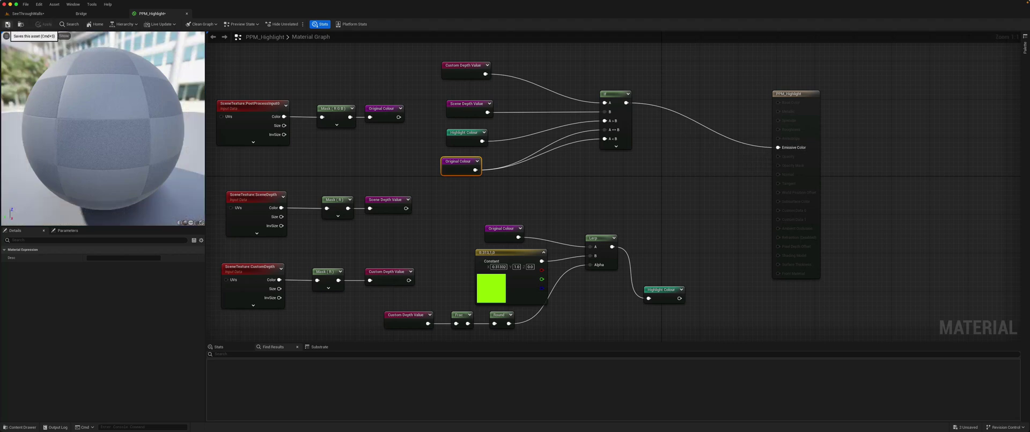
{"action": "left_click", "coordinate": [7, 25]}
{"action": "left_click", "coordinate": [288, 82]}
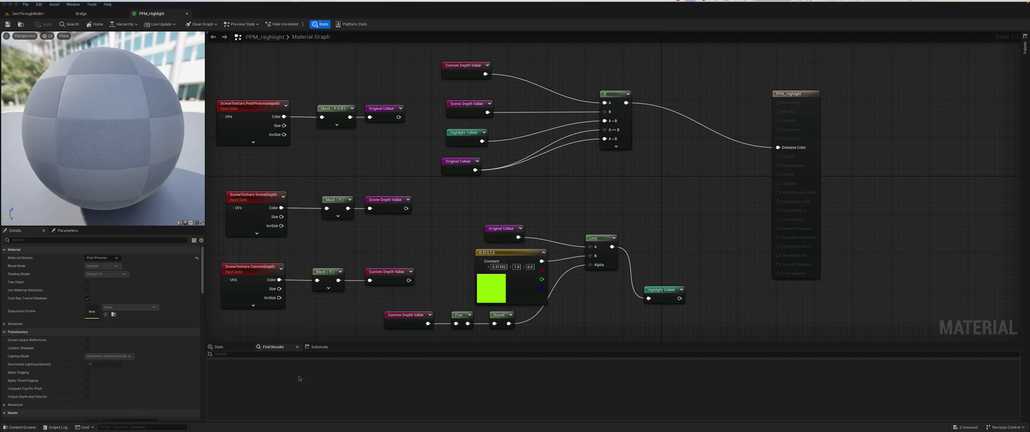
- Return to the SeeThroughWalls level and examine the couch and characters through the brick wall from close up and far away
{"action": "left_click", "coordinate": [27, 13]}
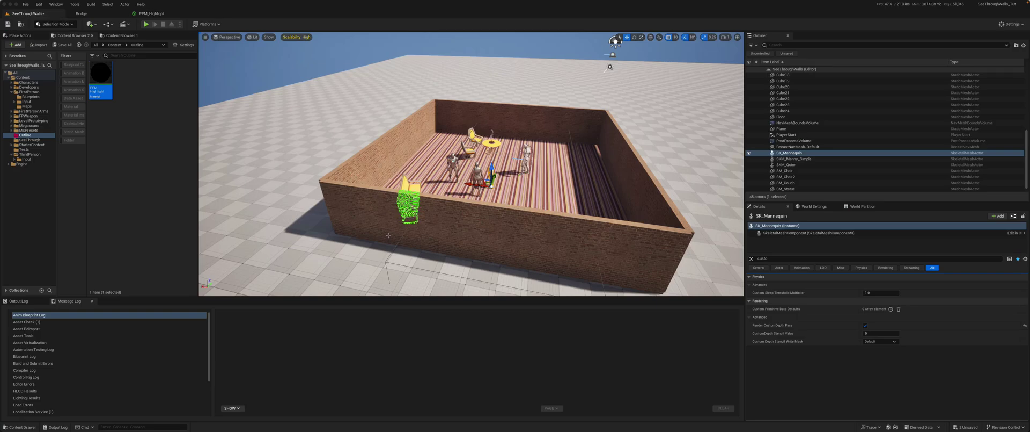
{"action": "scroll", "coordinate": [388, 235], "scroll_direction": "up", "scroll_amount": 10}
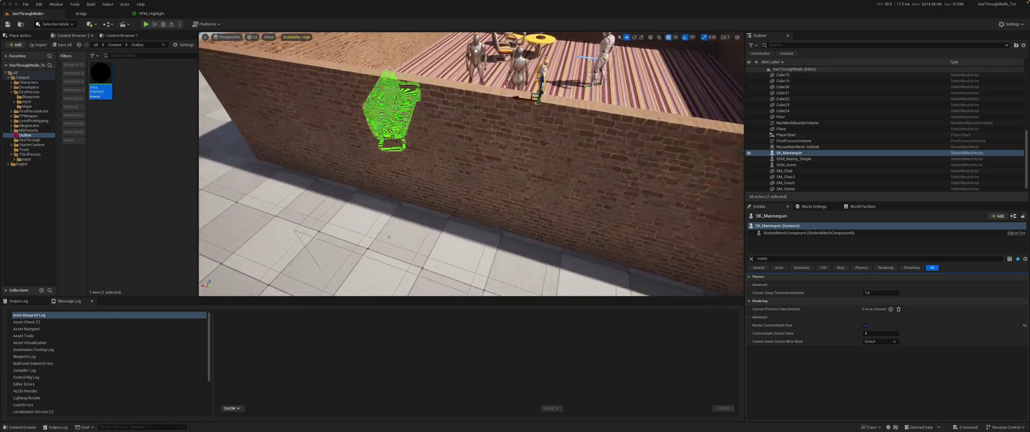
{"action": "scroll", "coordinate": [390, 236], "scroll_direction": "up", "scroll_amount": 10}
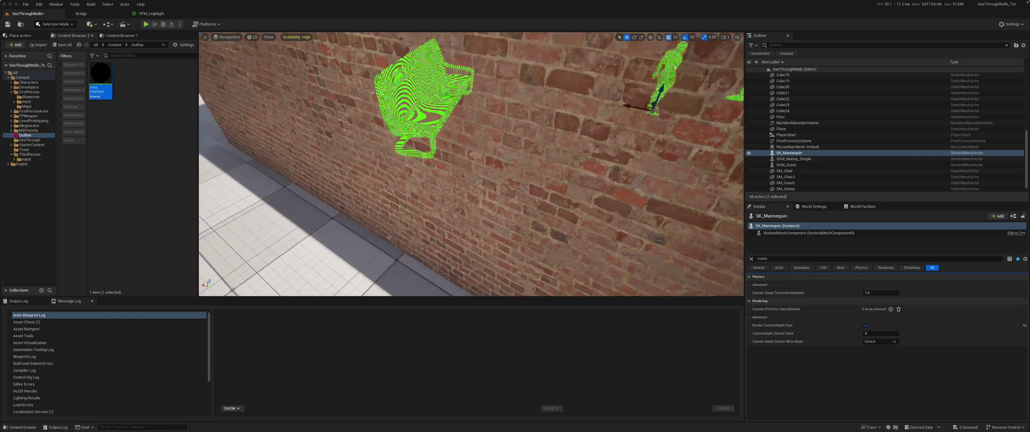
{"action": "key", "text": "f"}
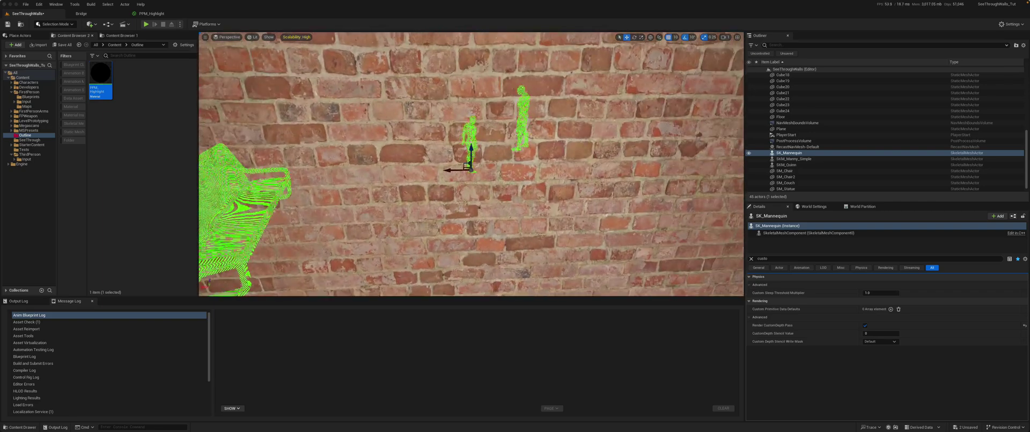
{"action": "key", "text": "s"}
{"action": "mouse_move", "coordinate": [389, 237]}
{"action": "right_mouse_down"}
{"action": "mouse_move", "coordinate": [373, 237]}
{"action": "mouse_move", "coordinate": [396, 236]}
{"action": "right_mouse_up"}
{"action": "key", "text": "w"}
{"action": "key", "text": "w"}
{"action": "key", "text": "w"}
{"action": "scroll", "coordinate": [389, 237], "scroll_direction": "down", "scroll_amount": 15}
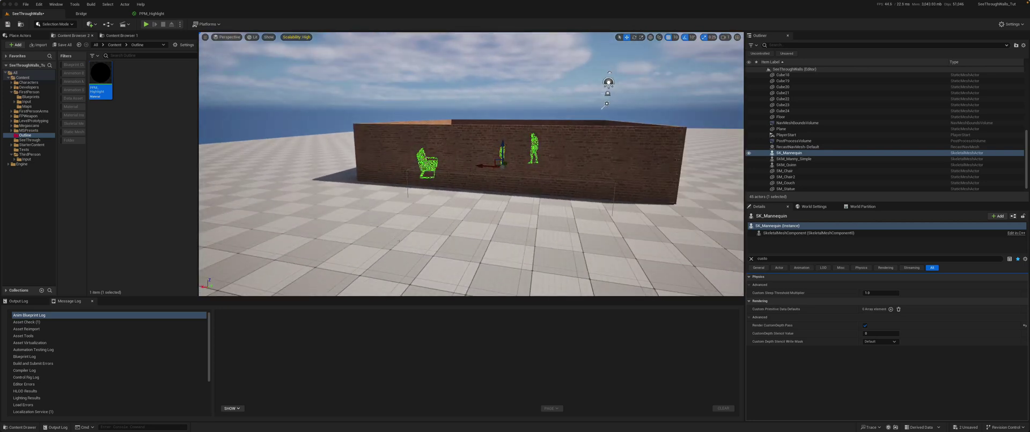
- Play the level and walk around the brick room to examine the highlights behind the walls and through the see-through opening
{"action": "key", "text": "alt+p"}
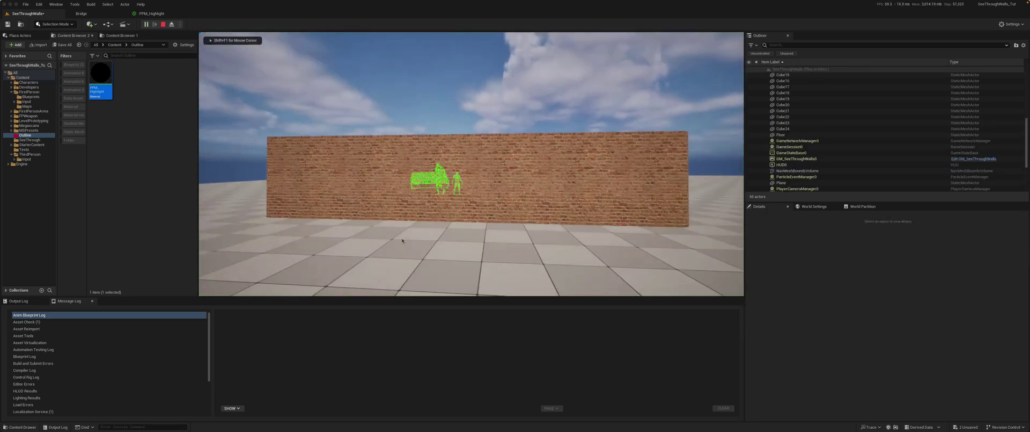
{"action": "key", "text": "s"}
{"action": "key", "text": "d"}
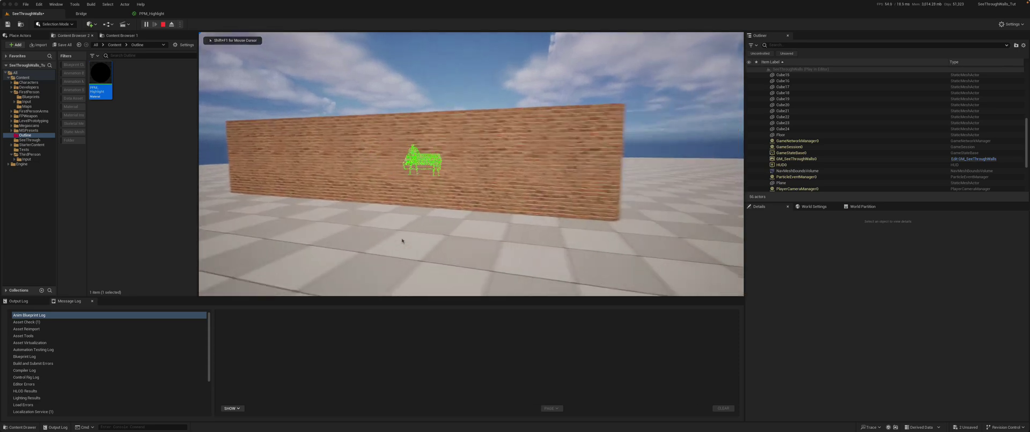
{"action": "key", "text": "d"}
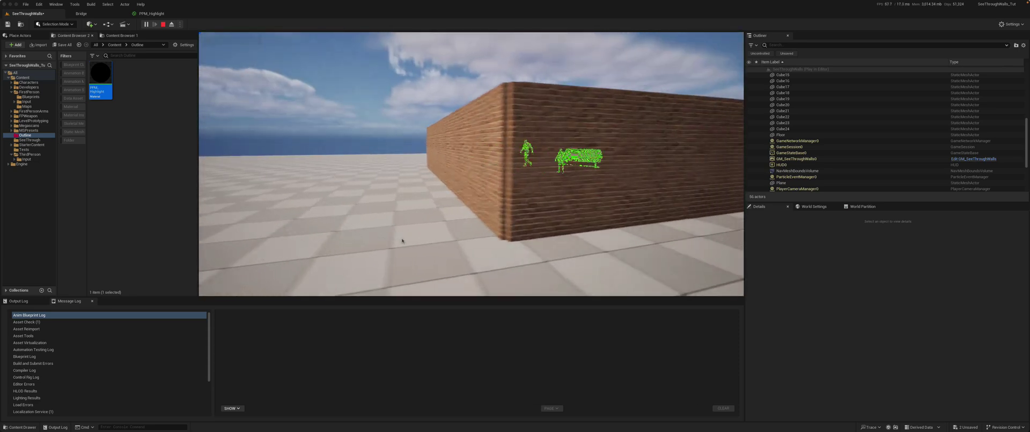
{"action": "key", "text": "d"}
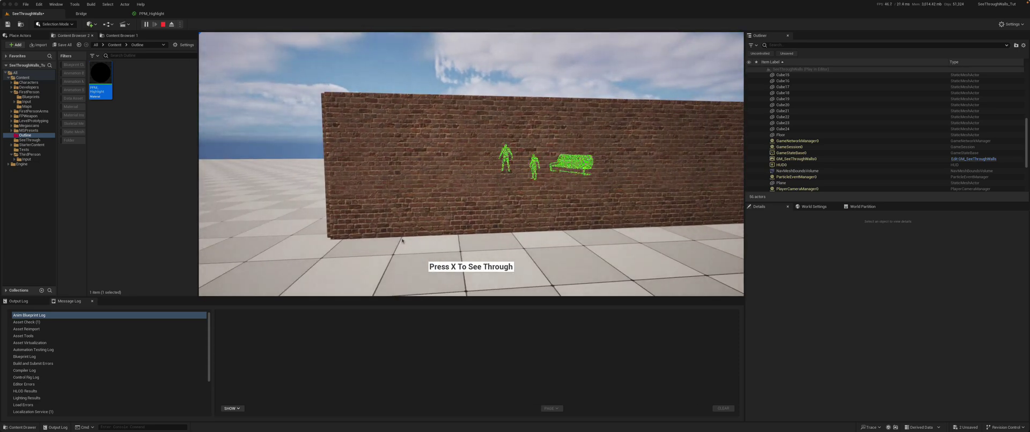
{"action": "key", "text": "w"}
{"action": "key", "text": "w"}
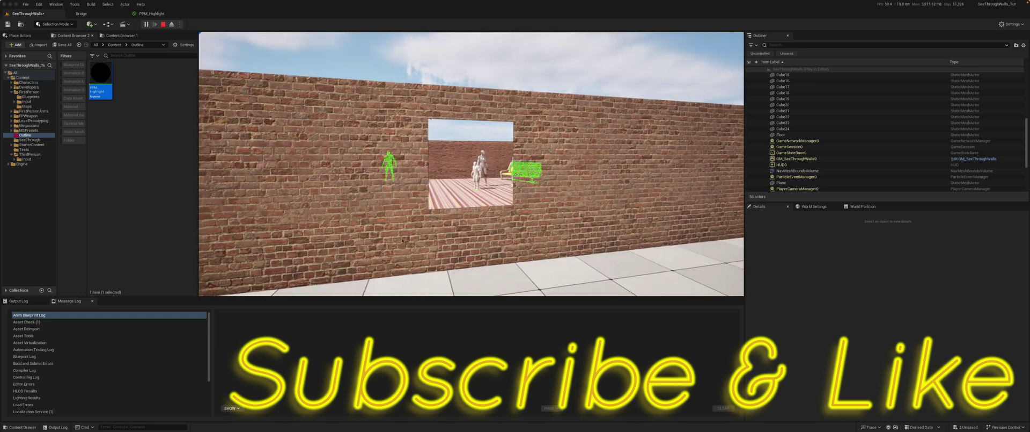
{"action": "key", "text": "w"}
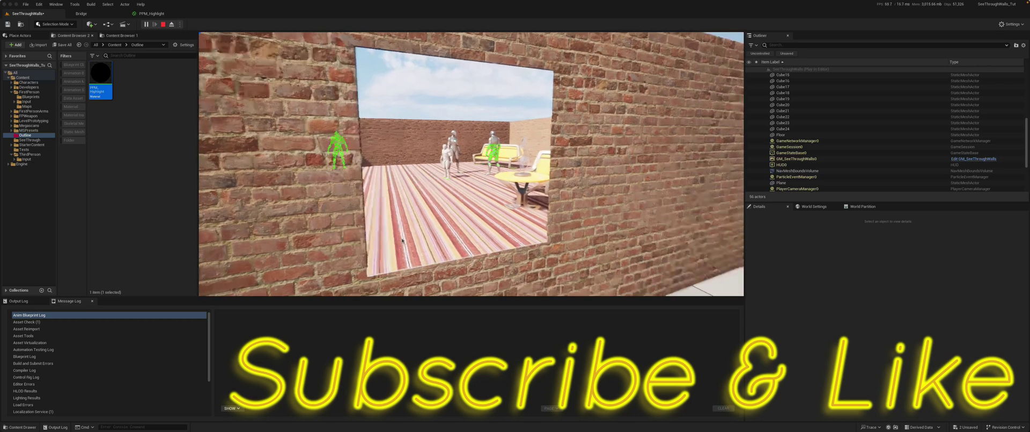
{"action": "key", "text": "s"}
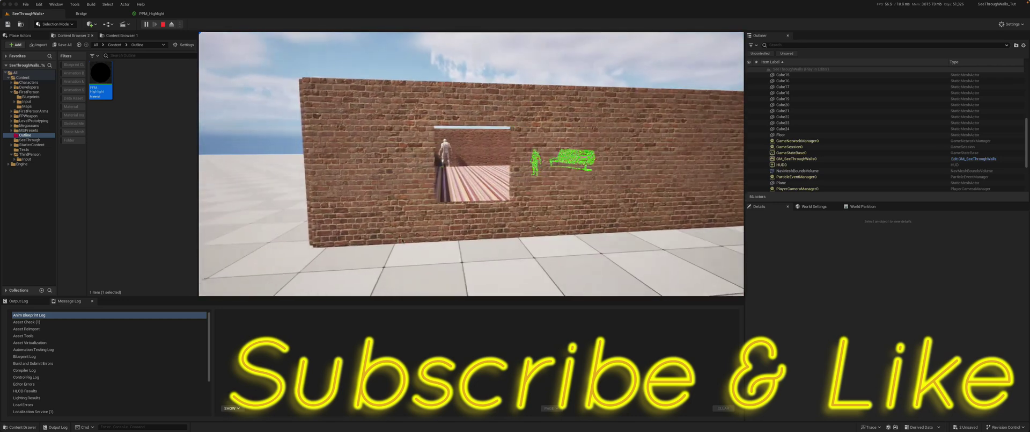
{"action": "key", "text": "a"}
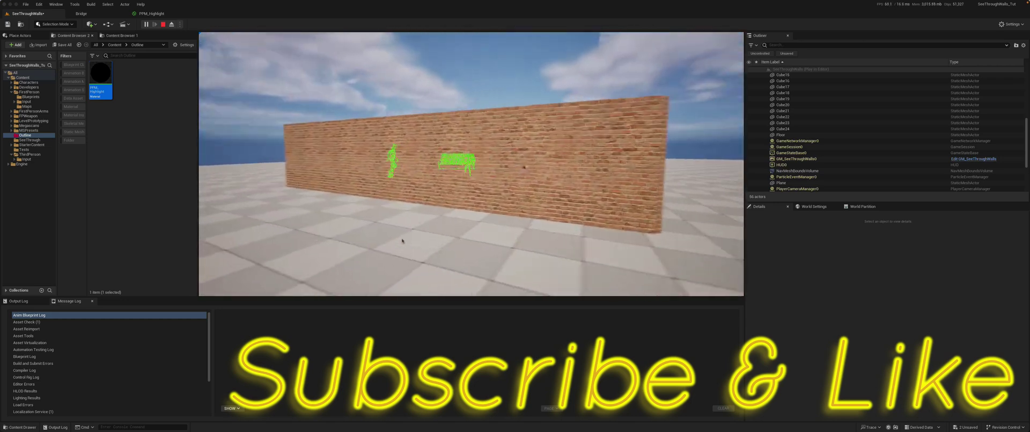
{"action": "key", "text": "a"}
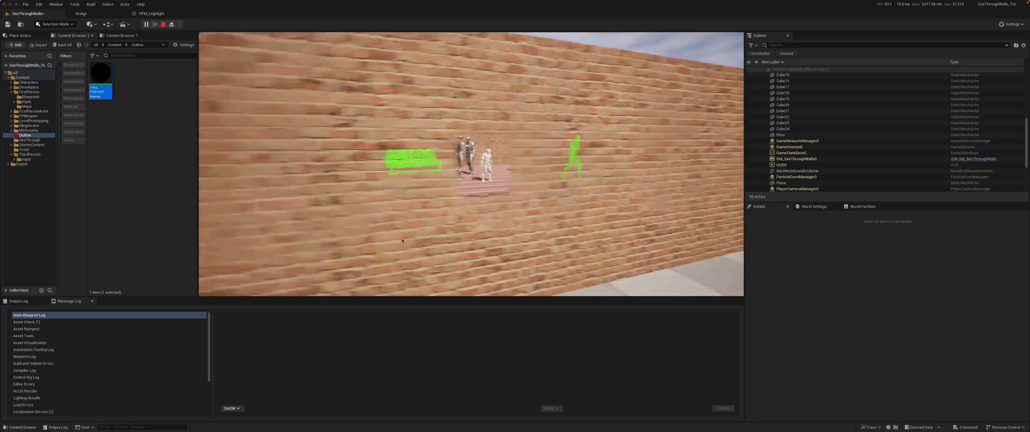
{"action": "key", "text": "a"}
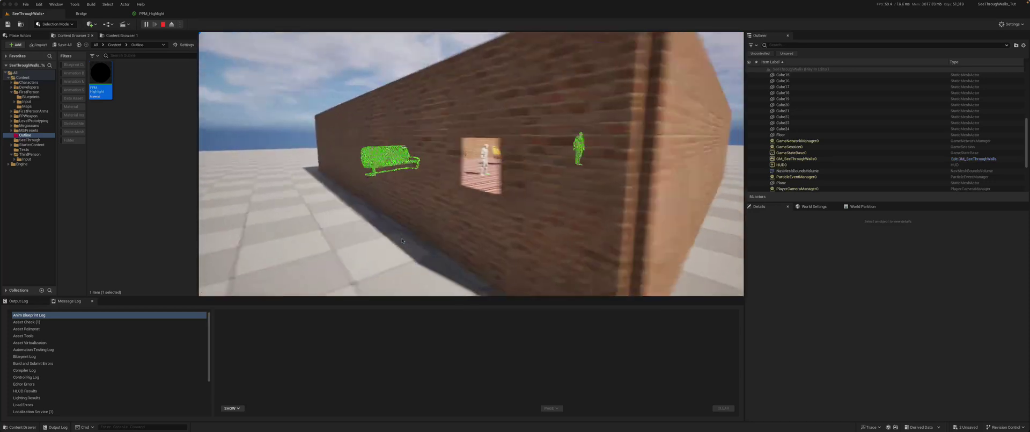